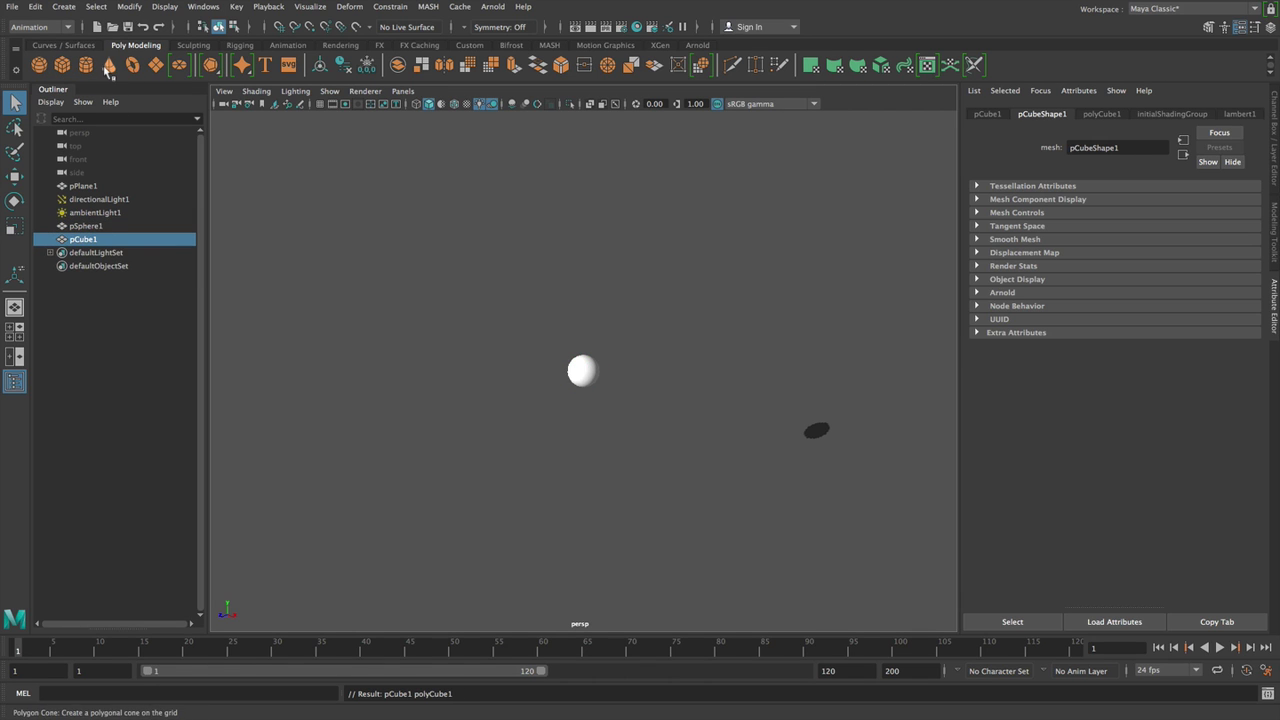
# Add a polygon cone, torus, plane and platonic solid to the scene.
pyautogui.click(109, 66)
pyautogui.click(134, 68)
pyautogui.click(158, 70)
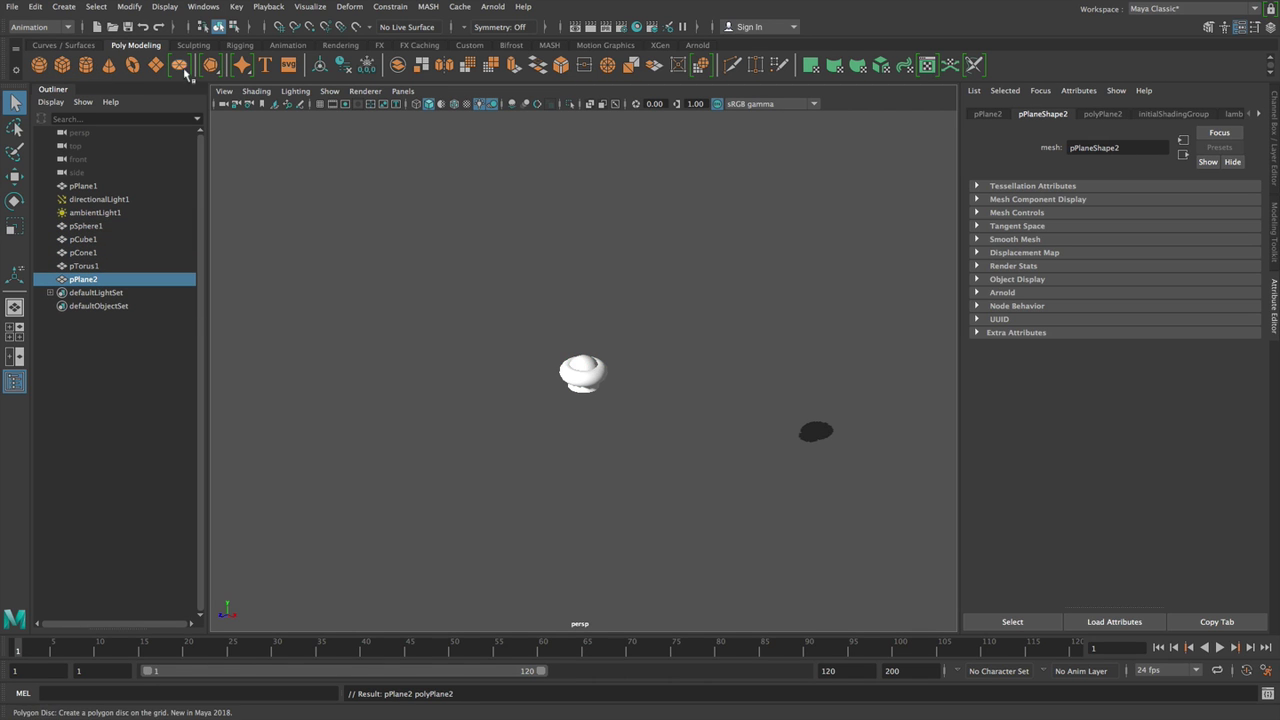
pyautogui.click(211, 67)
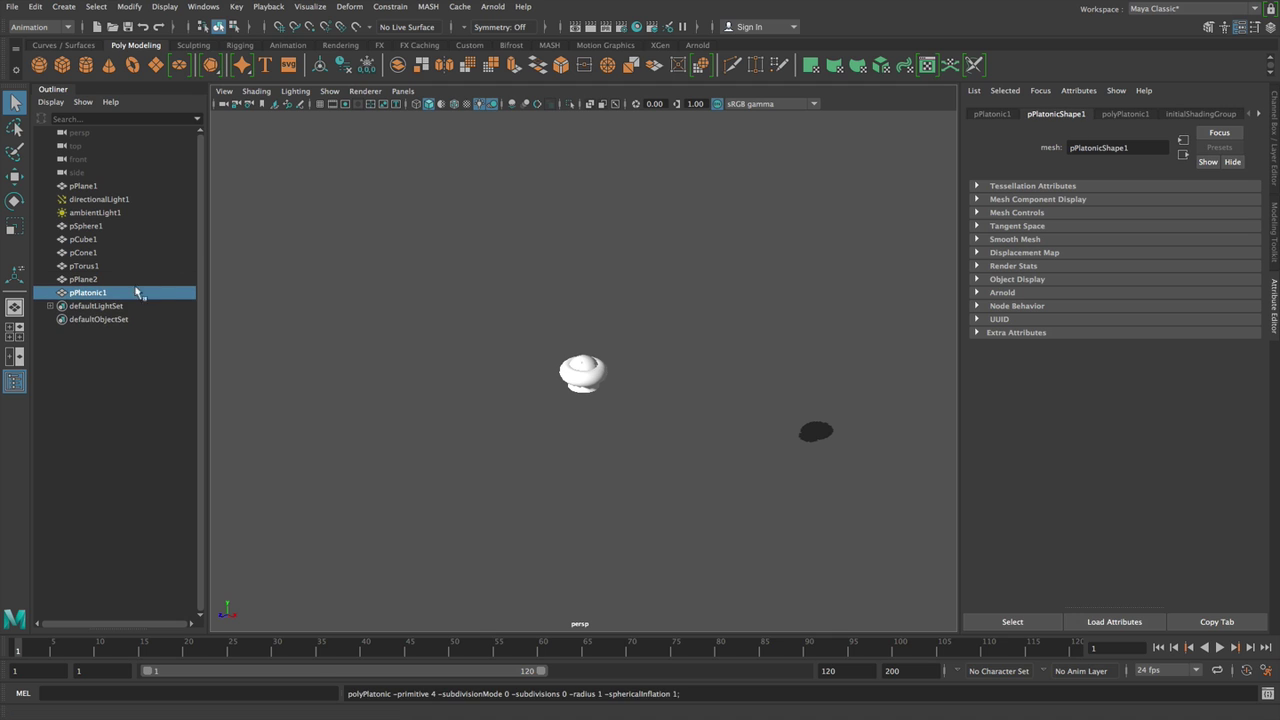
# Create a MASH network from the six primitives pSphere1 through pPlatonic1 and add an ID node to it.
pyautogui.keyDown('shift'); pyautogui.click(106, 226); pyautogui.keyUp('shift')
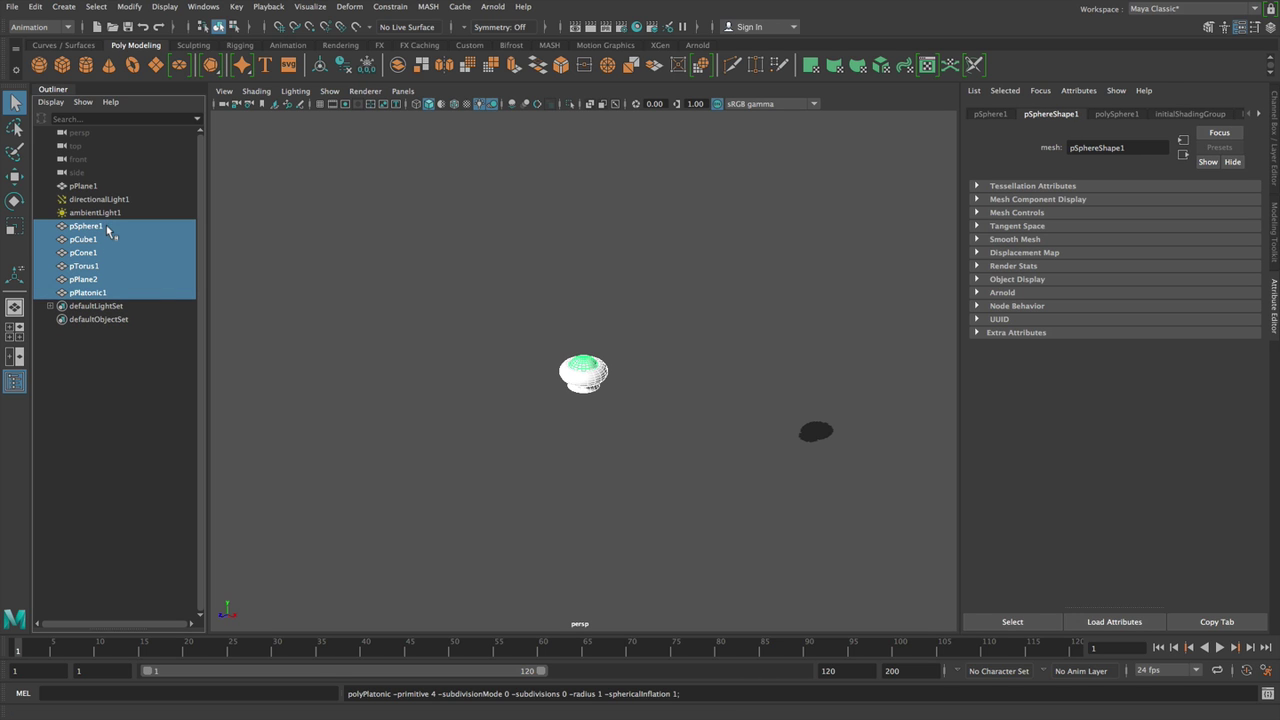
pyautogui.click(428, 7)
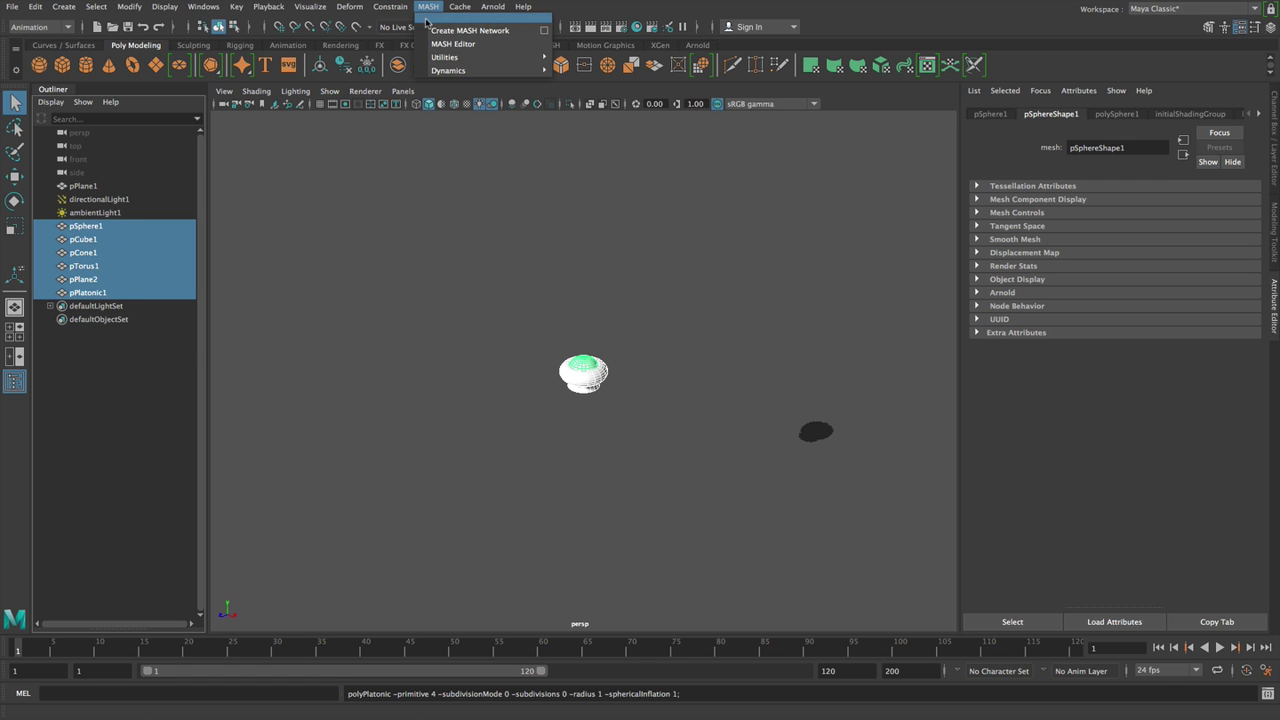
pyautogui.click(430, 30)
pyautogui.scroll(-5, 722, 354)
pyautogui.keyDown('alt'); pyautogui.moveTo(726, 360); pyautogui.dragTo(675, 330, button='middle'); pyautogui.keyUp('alt')
pyautogui.keyDown('alt'); pyautogui.moveTo(675, 330); pyautogui.dragTo(699, 337); pyautogui.keyUp('alt')
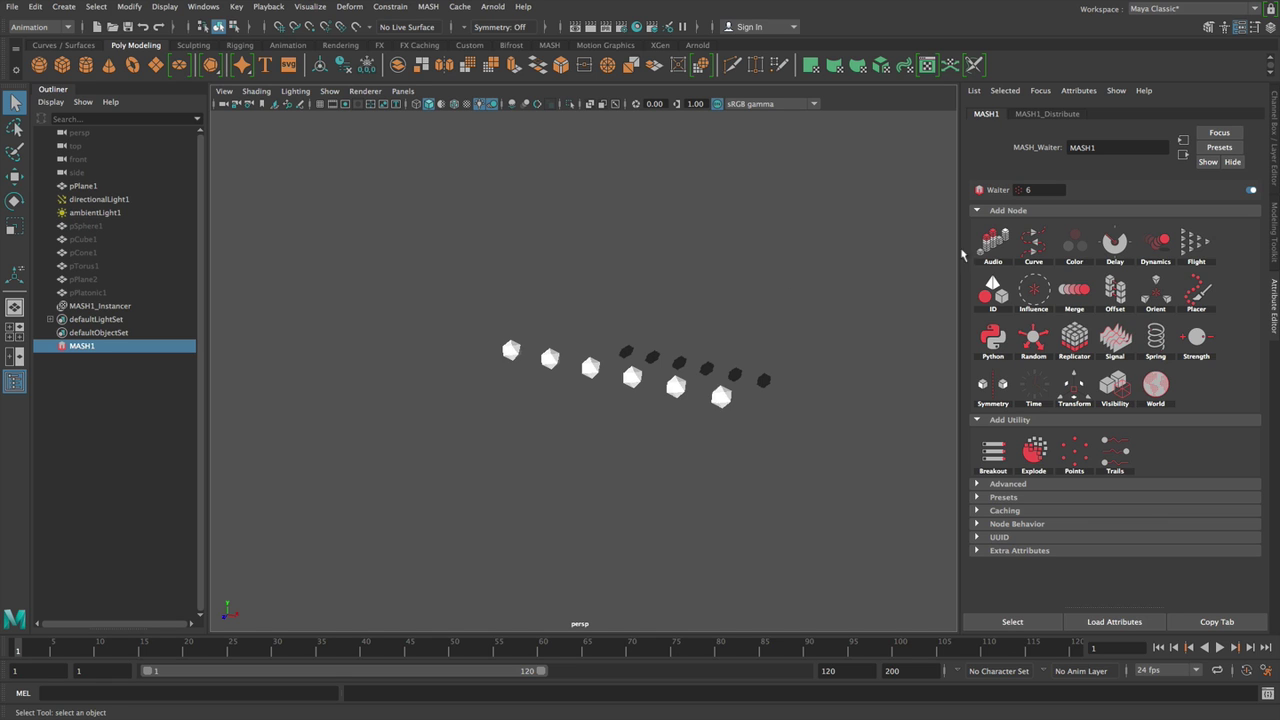
pyautogui.click(995, 296)
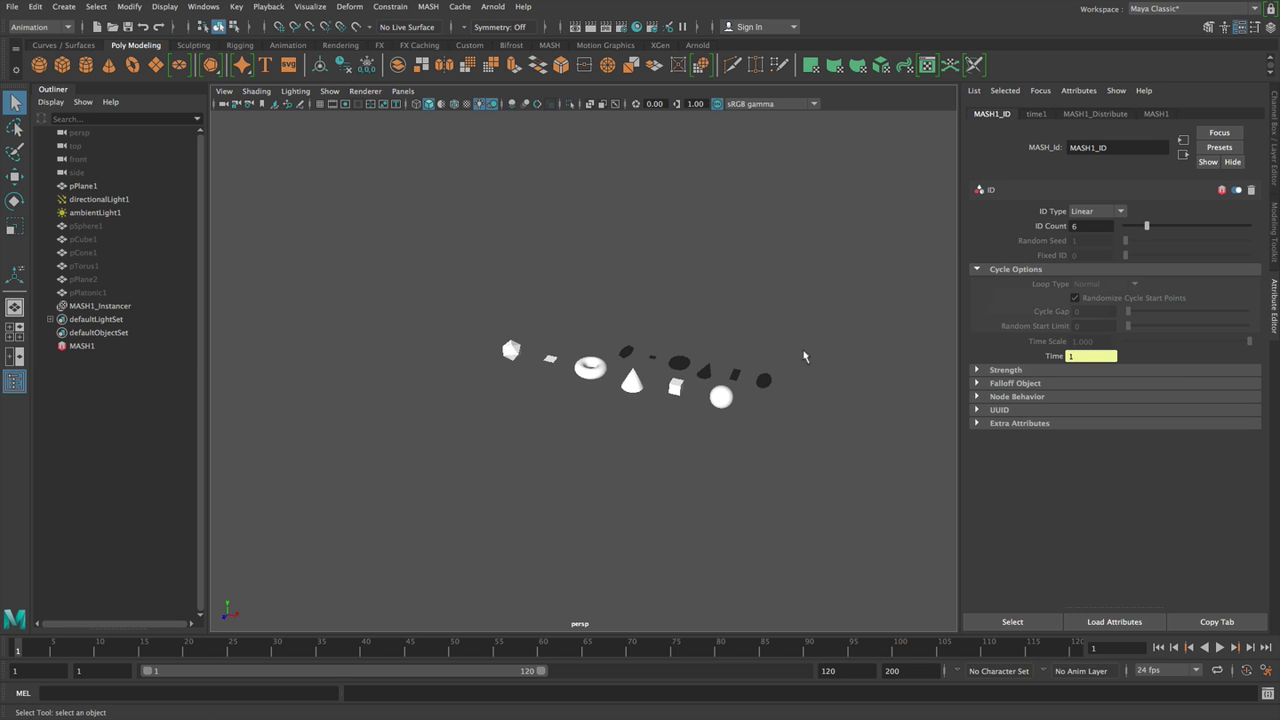
# Distribute the MASH network as a Grid with Grid X and Z at 11, Distance X at 22.663 and Distance Z at 23.641.
pyautogui.click(1121, 115)
pyautogui.click(1110, 230)
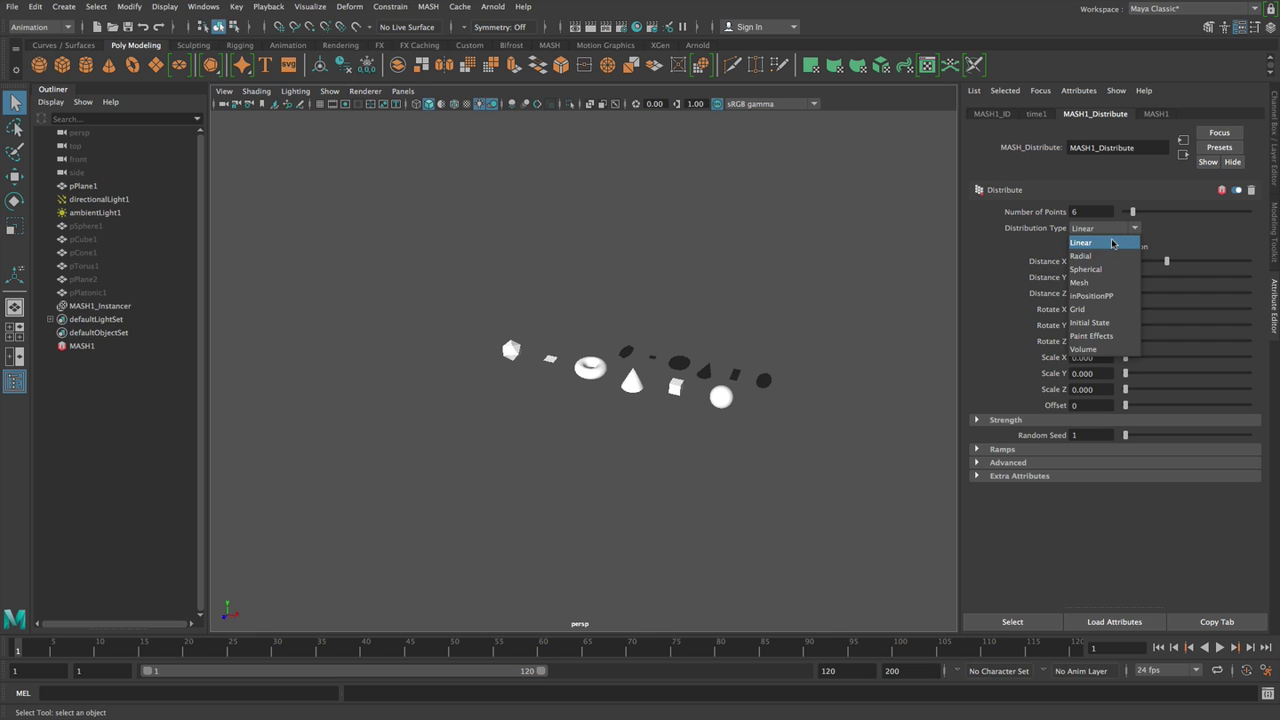
pyautogui.click(1107, 310)
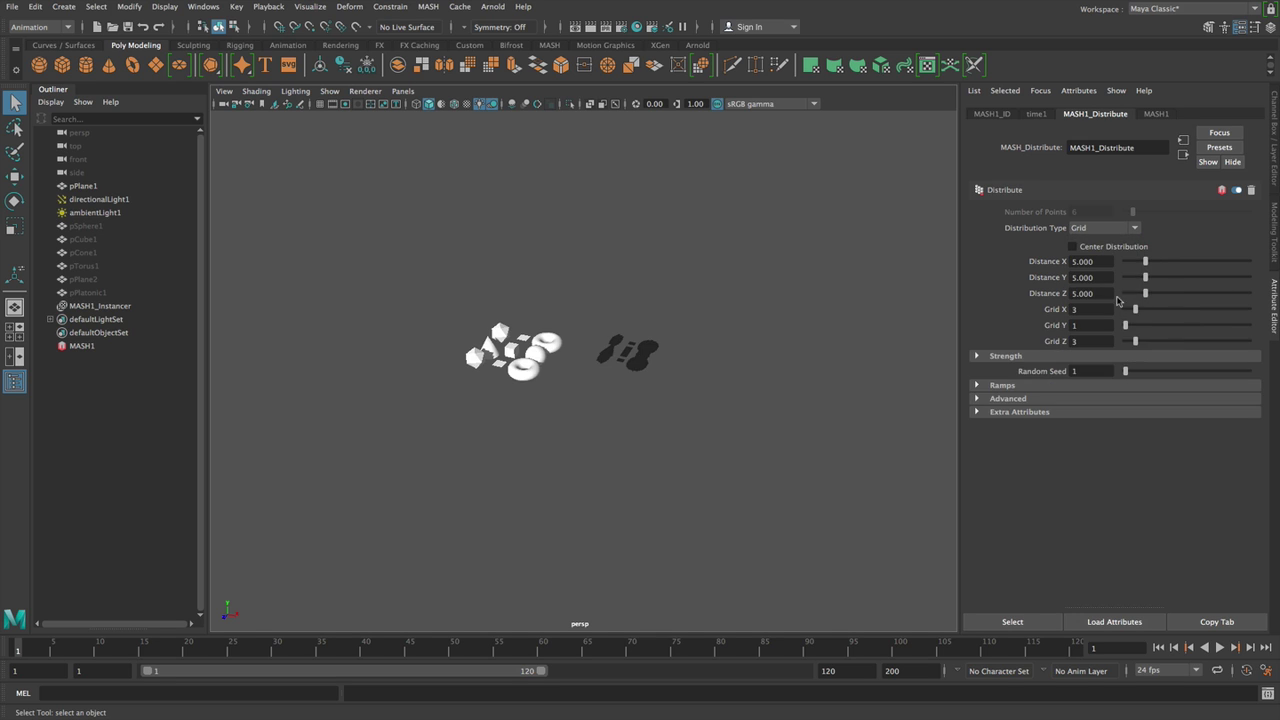
pyautogui.click(1169, 261)
pyautogui.click(1172, 293)
pyautogui.click(1176, 309)
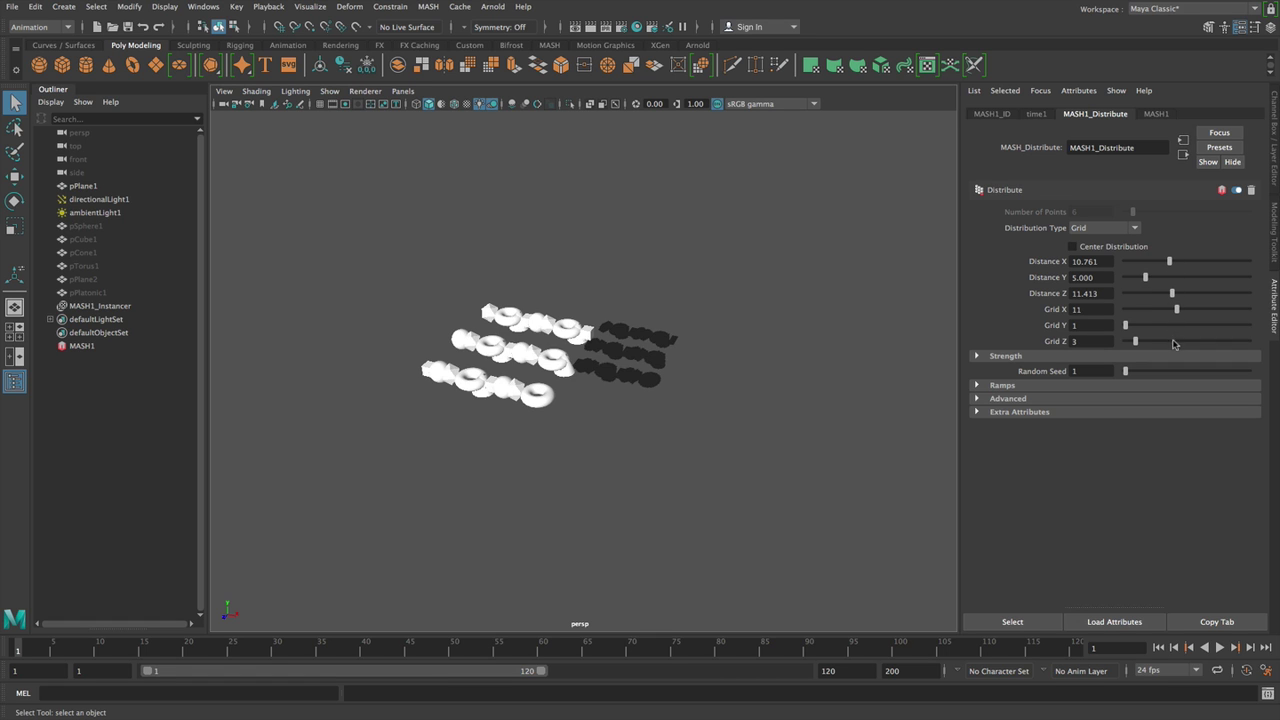
pyautogui.click(1175, 342)
pyautogui.click(1218, 261)
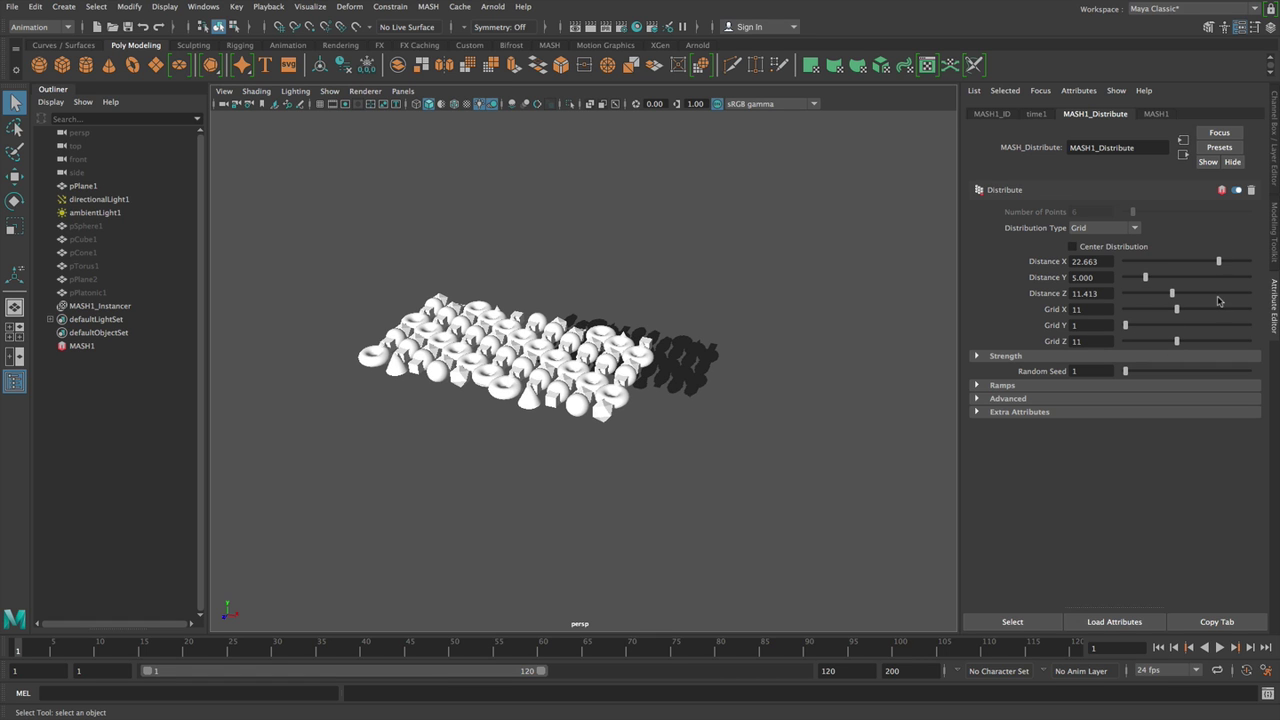
pyautogui.click(1222, 293)
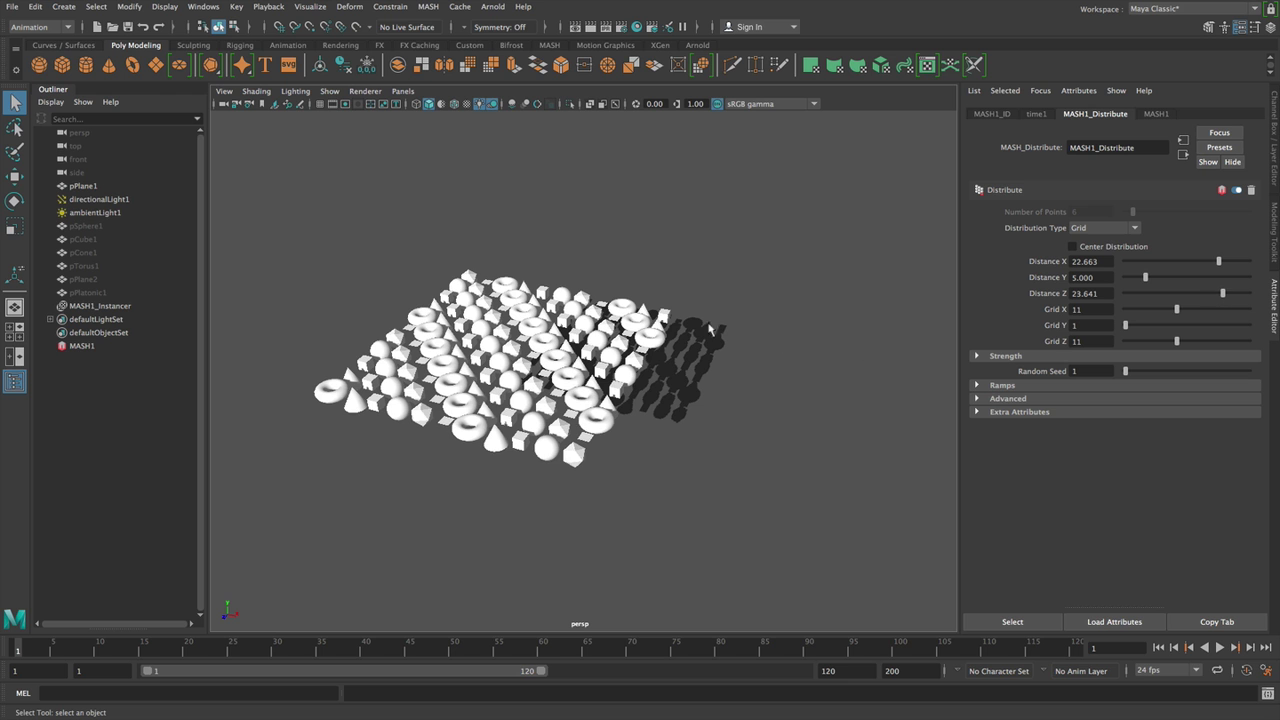
pyautogui.keyDown('alt'); pyautogui.moveTo(700, 335); pyautogui.dragTo(768, 370); pyautogui.keyUp('alt')
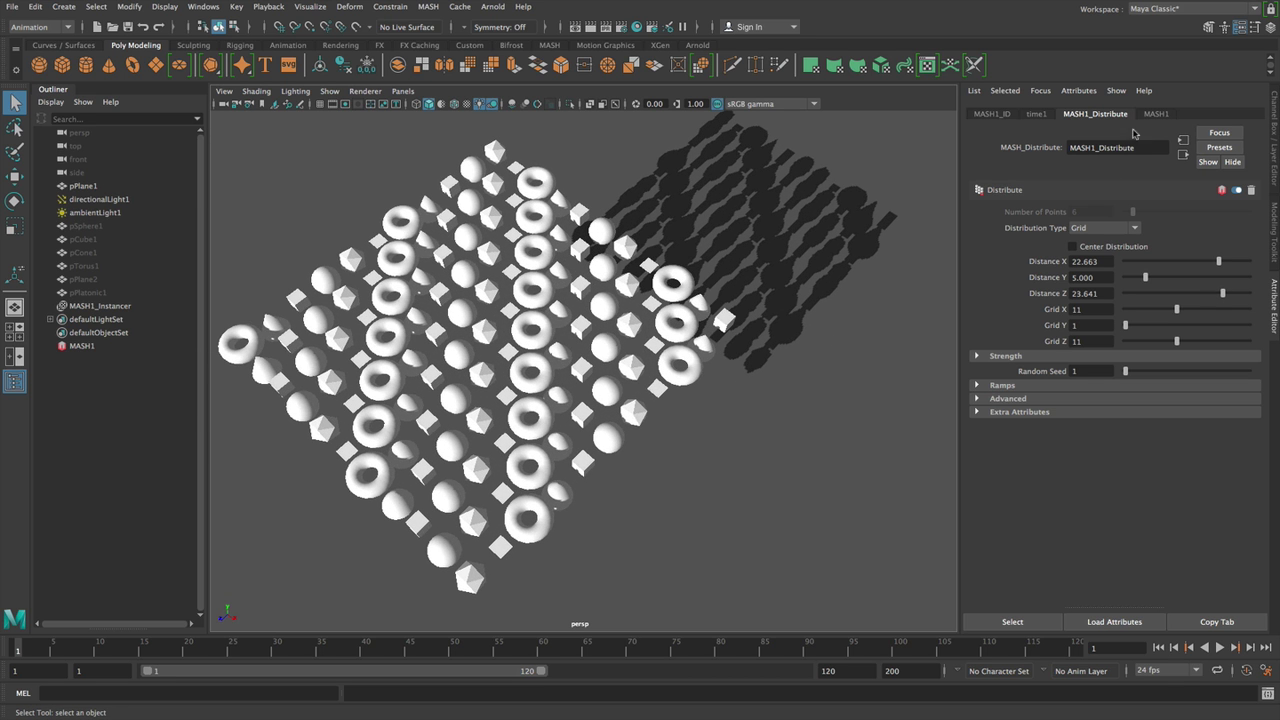
# Set the MASH ID node's ID Type to Random so the primitives are mixed across the grid.
pyautogui.click(992, 113)
pyautogui.click(1096, 211)
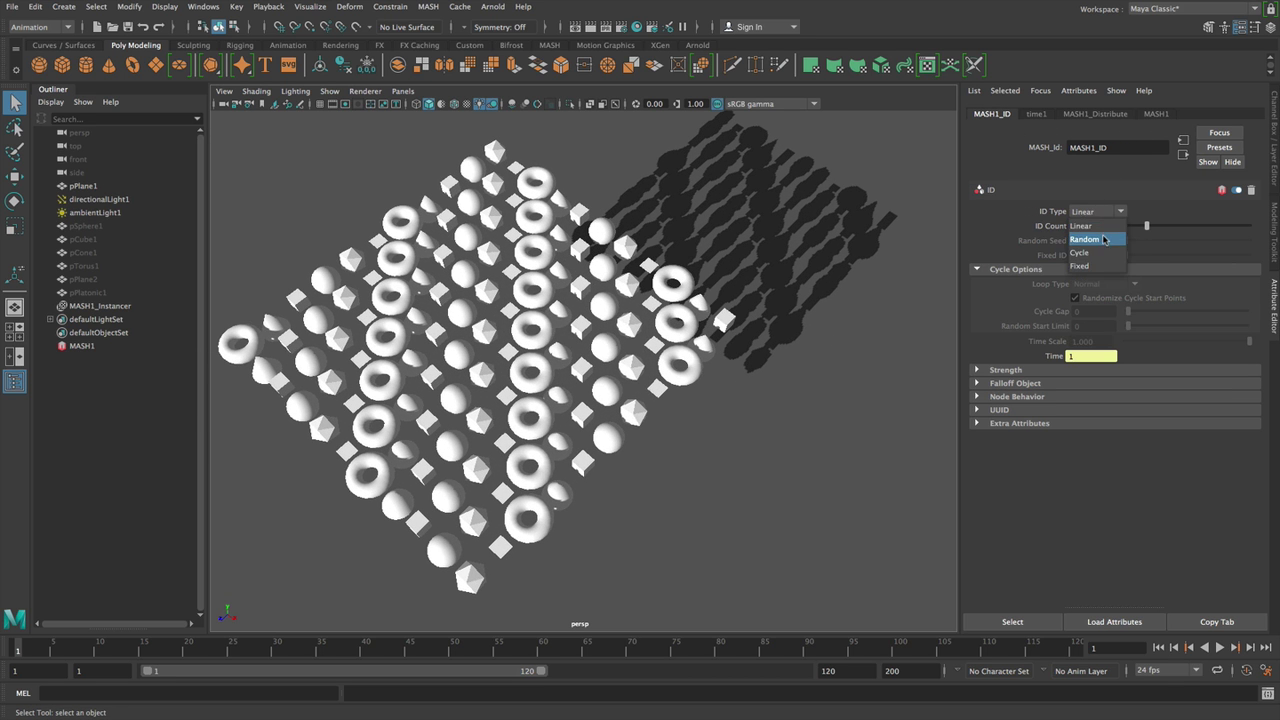
pyautogui.click(1092, 242)
pyautogui.keyDown('alt'); pyautogui.moveTo(627, 345); pyautogui.dragTo(582, 306); pyautogui.keyUp('alt')
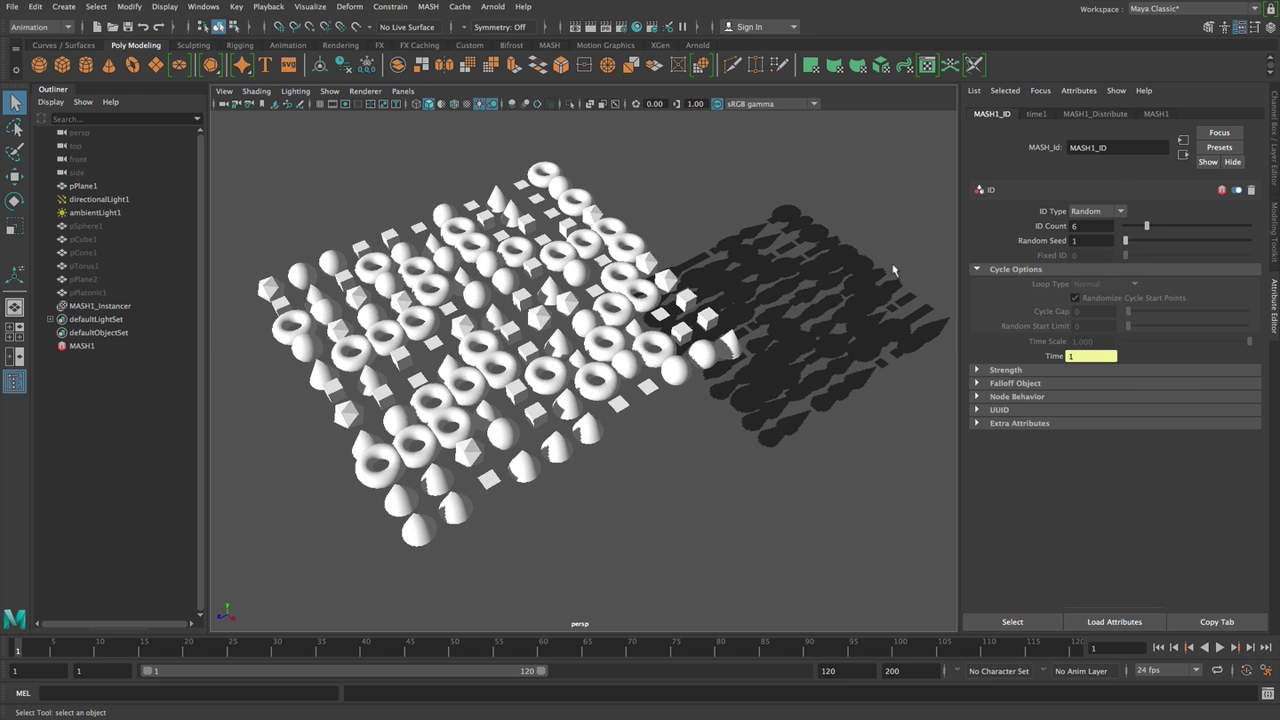
# Spread the MASH grid out further with Distance X at 30 and Distance Z at 29.348.
pyautogui.click(1126, 115)
pyautogui.moveTo(1220, 261); pyautogui.dragTo(1249, 261)
pyautogui.keyDown('alt'); pyautogui.moveTo(810, 409); pyautogui.dragTo(845, 395); pyautogui.keyUp('alt')
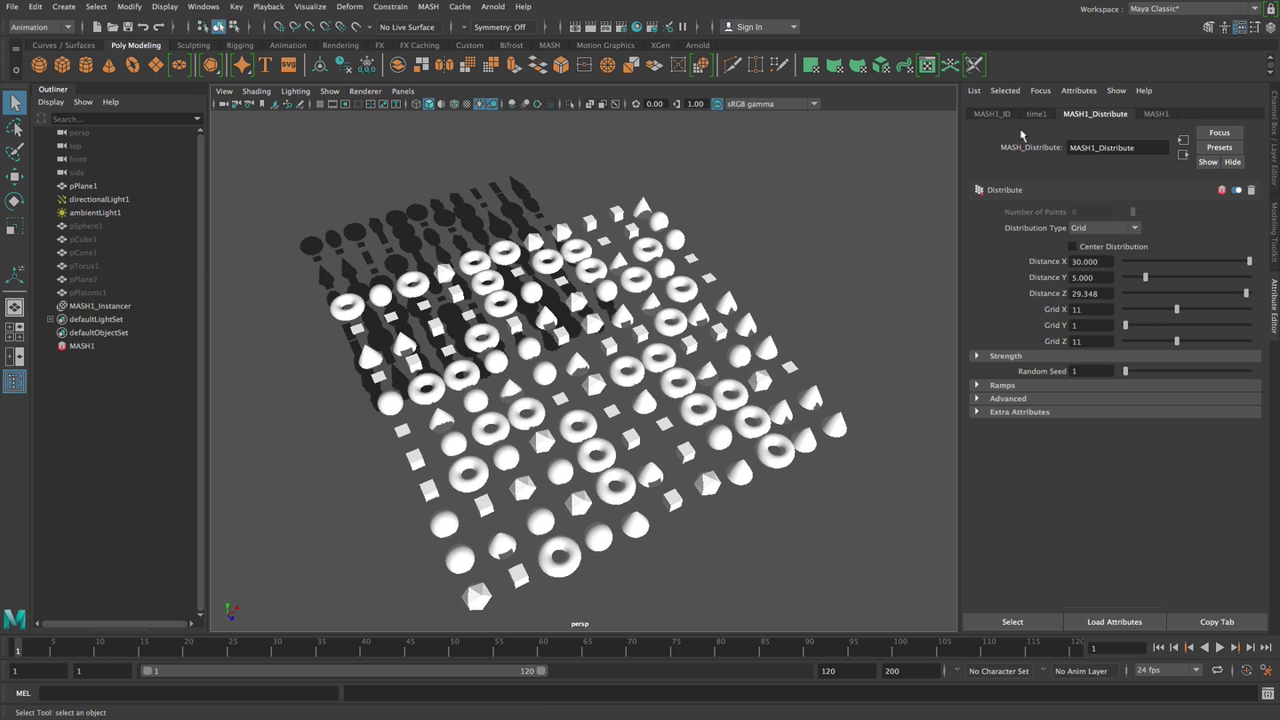
# Add a Dynamics node to the MASH network.
pyautogui.click(1155, 114)
pyautogui.click(1160, 242)
pyautogui.keyDown('alt'); pyautogui.moveTo(760, 400); pyautogui.dragTo(824, 419); pyautogui.keyUp('alt')
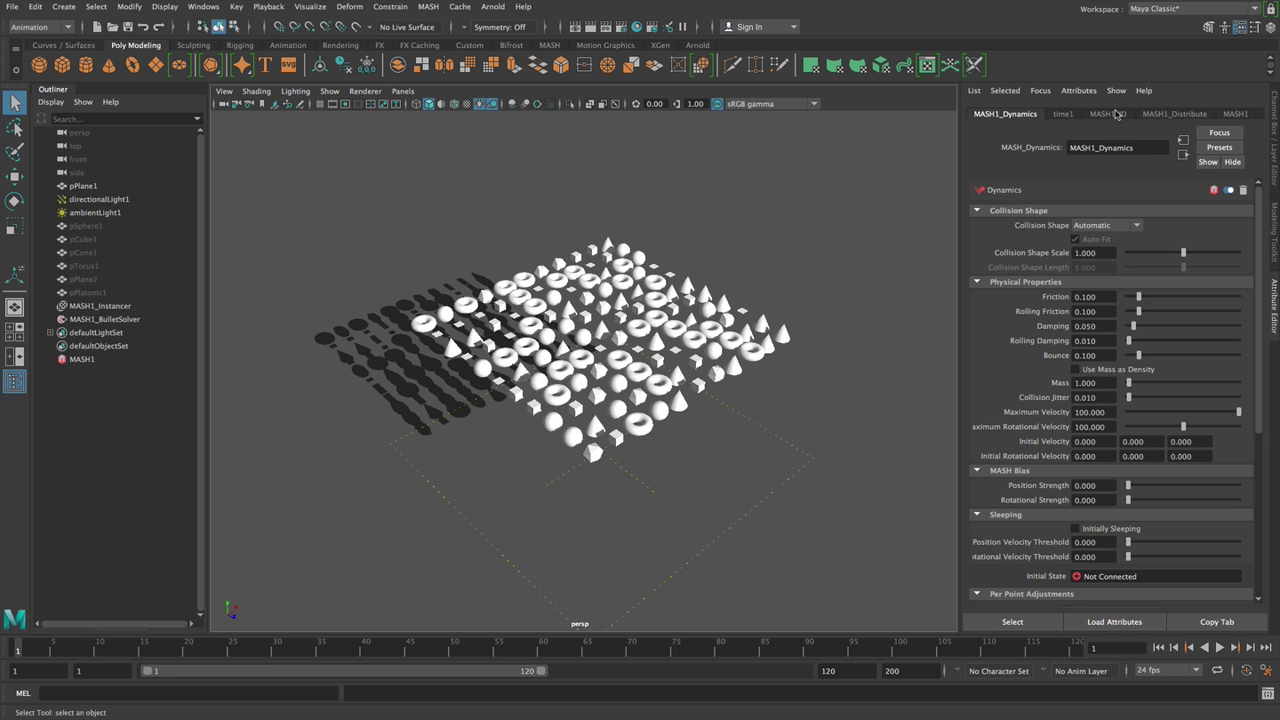
# Add a Random node with Position X, Y and Z at 0, Rotation X at 172.088, and Rotation Y and Z at 180.
pyautogui.click(1236, 114)
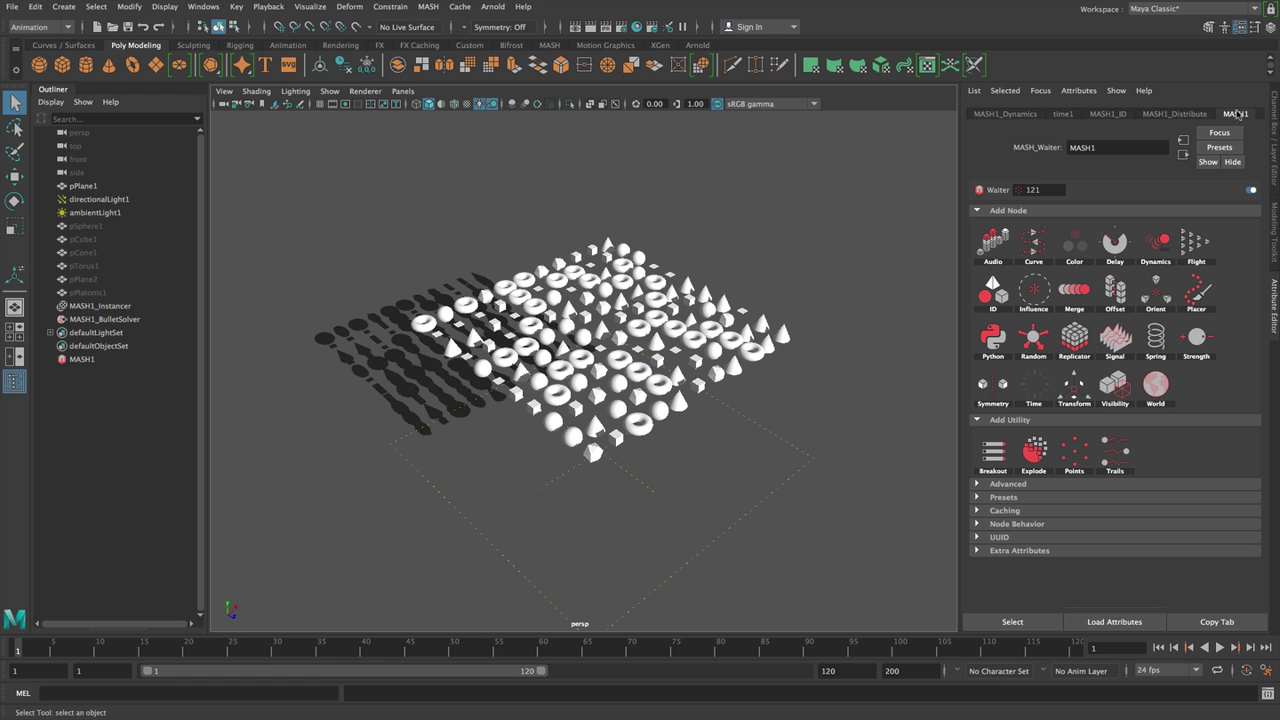
pyautogui.click(1033, 340)
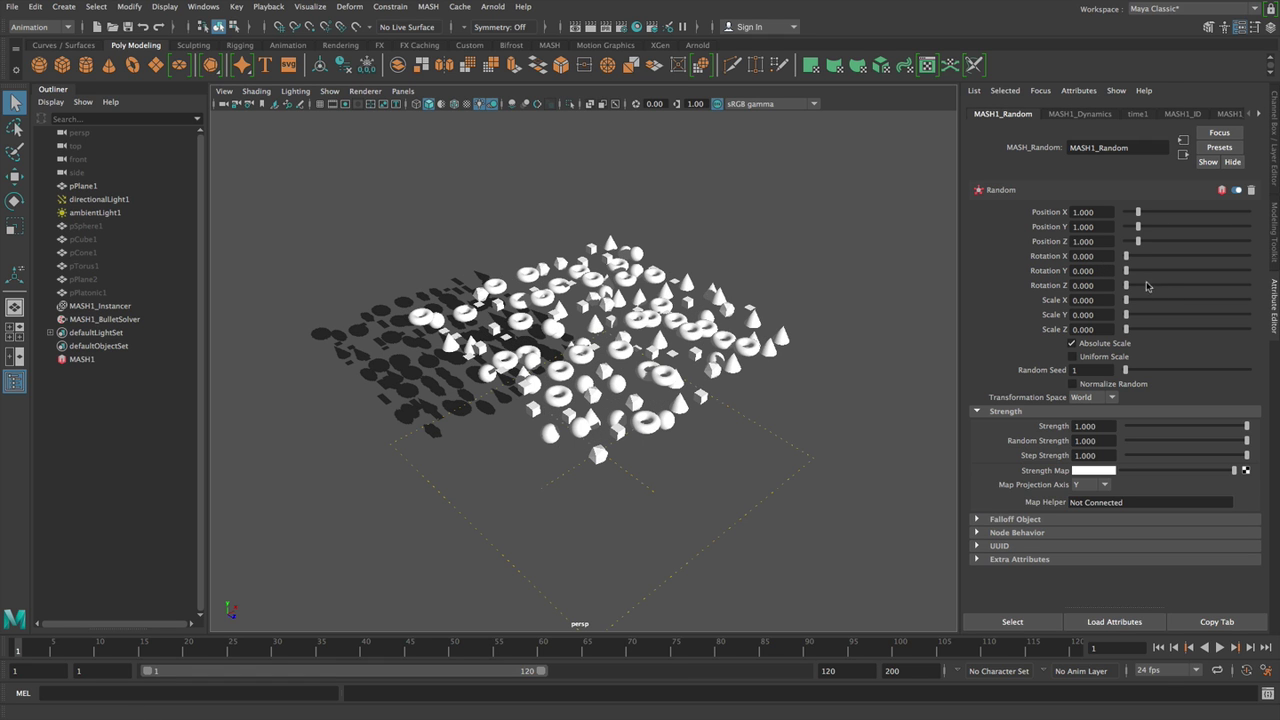
pyautogui.moveTo(1138, 214); pyautogui.dragTo(1258, 286)
pyautogui.keyDown('alt'); pyautogui.moveTo(680, 424); pyautogui.dragTo(792, 424, button='right'); pyautogui.keyUp('alt')
pyautogui.scroll(2, 793, 424)
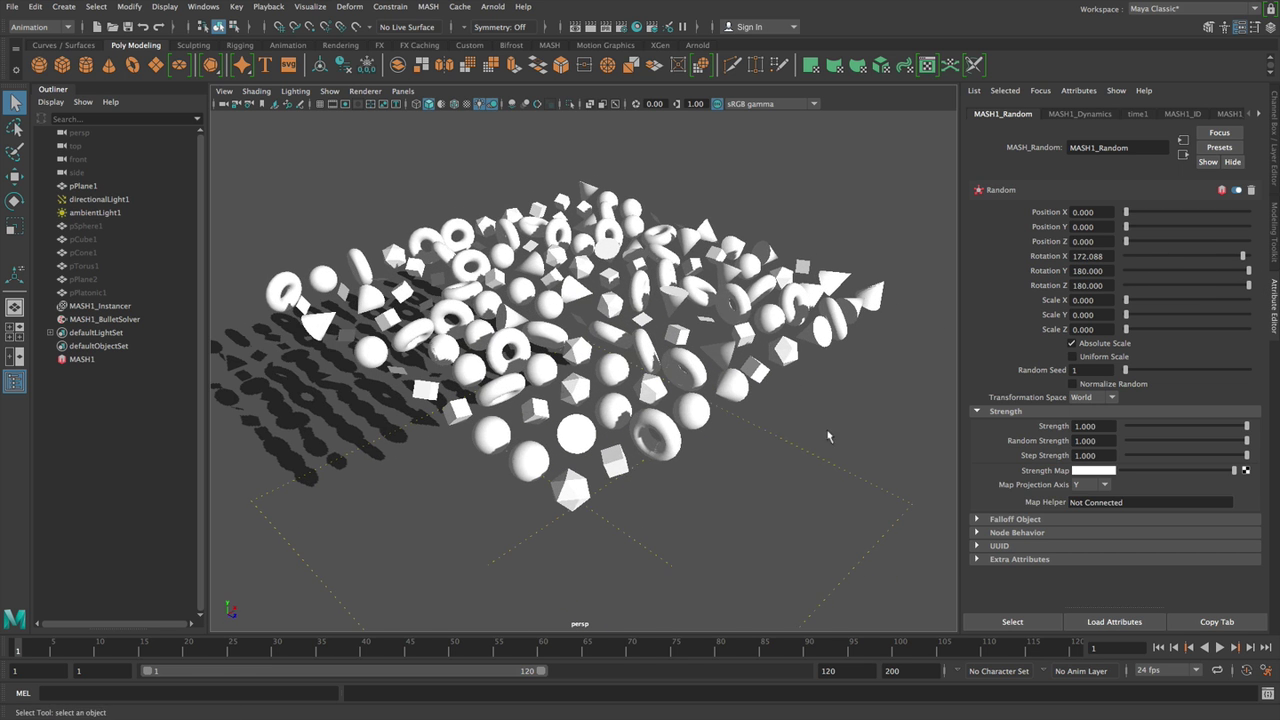
# Play the dynamics simulation to watch the objects fall, then stop it and return to frame 1.
pyautogui.click(1221, 647)
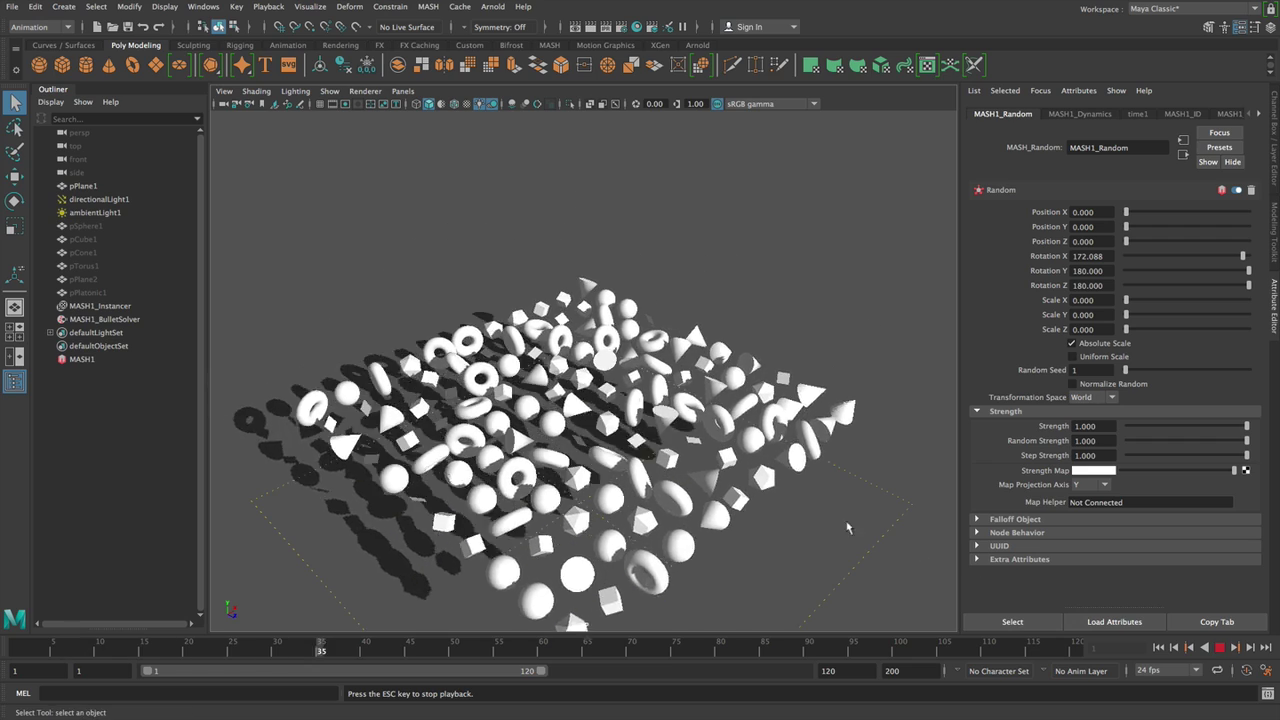
pyautogui.keyDown('alt'); pyautogui.moveTo(837, 523); pyautogui.dragTo(768, 491, button='right'); pyautogui.keyUp('alt')
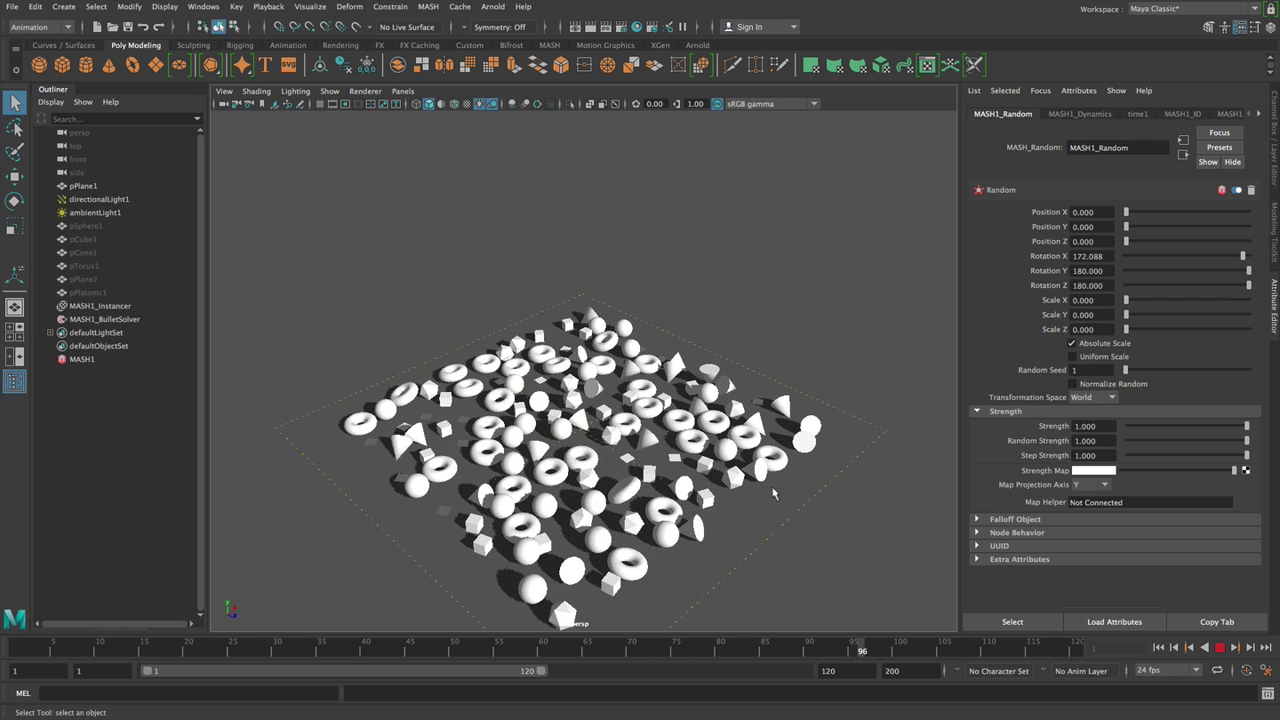
pyautogui.press('Escape')
pyautogui.press('XF86MonBrightnessDown')
pyautogui.click(1158, 647)
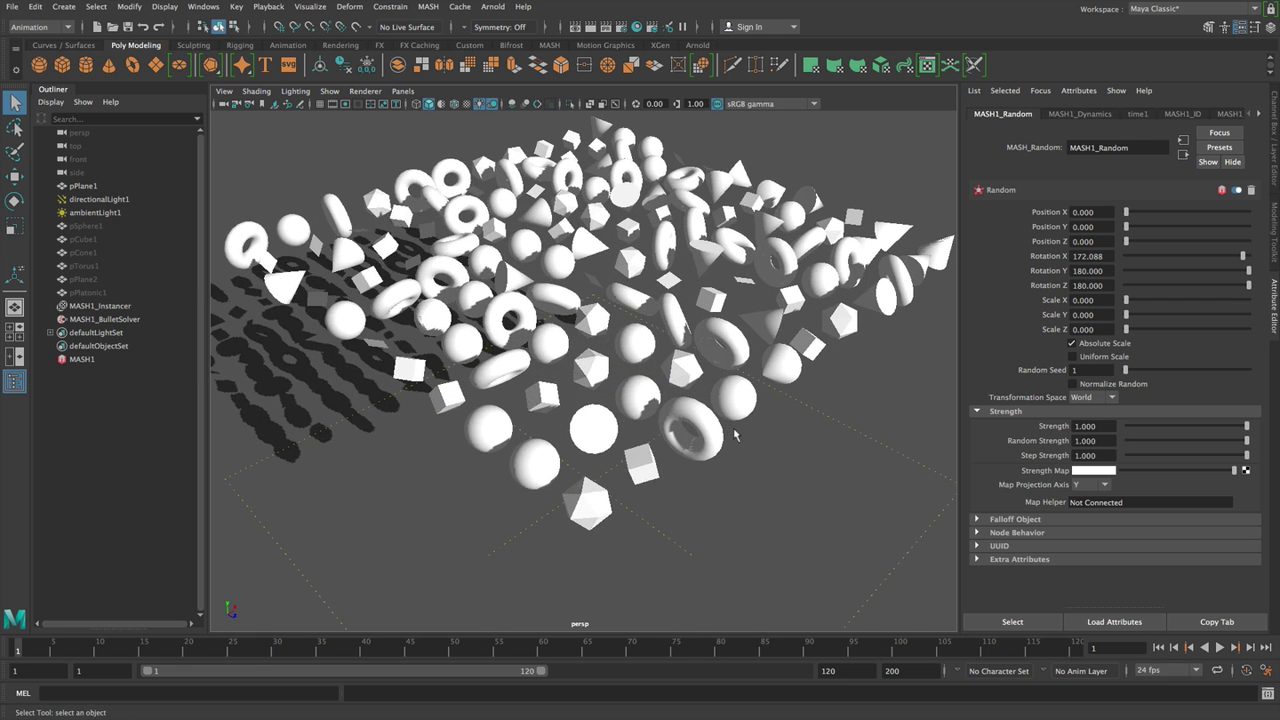
# Enable the Collision Shapes debugging display on MASH1_BulletSolver.
pyautogui.keyDown('alt'); pyautogui.moveTo(735, 435); pyautogui.dragTo(185, 318); pyautogui.keyUp('alt')
pyautogui.click(100, 320)
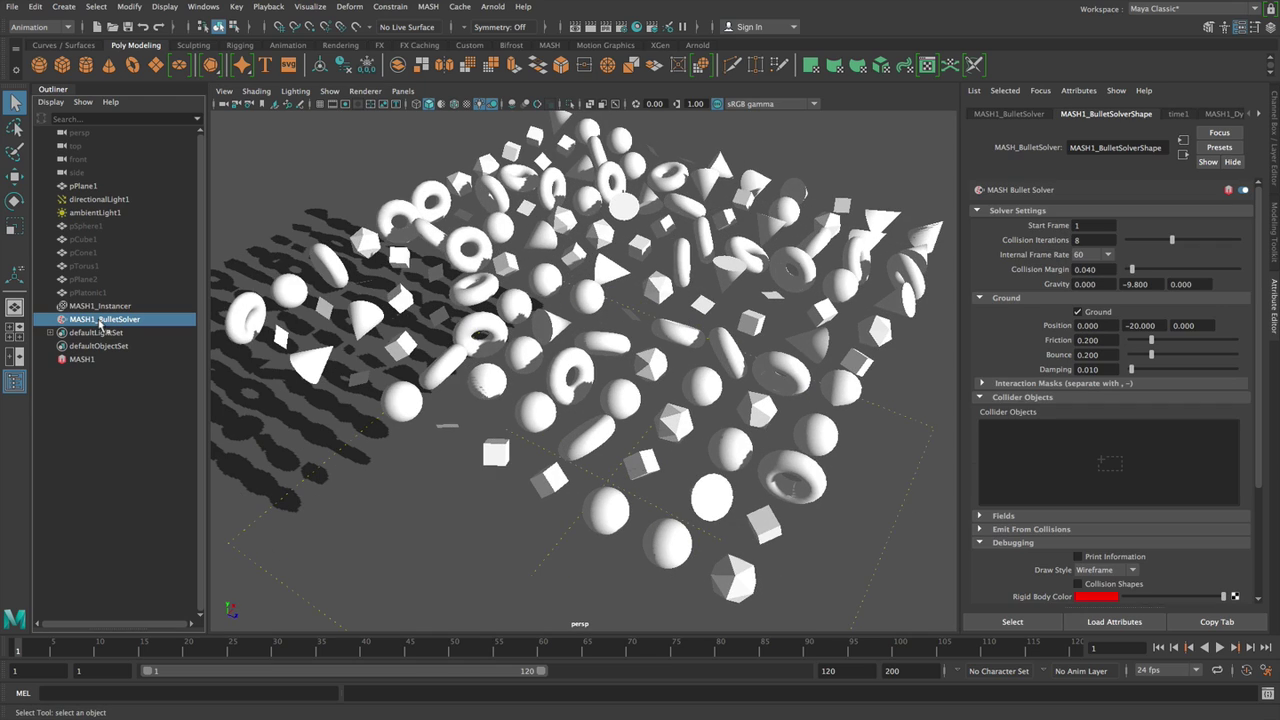
pyautogui.click(1096, 586)
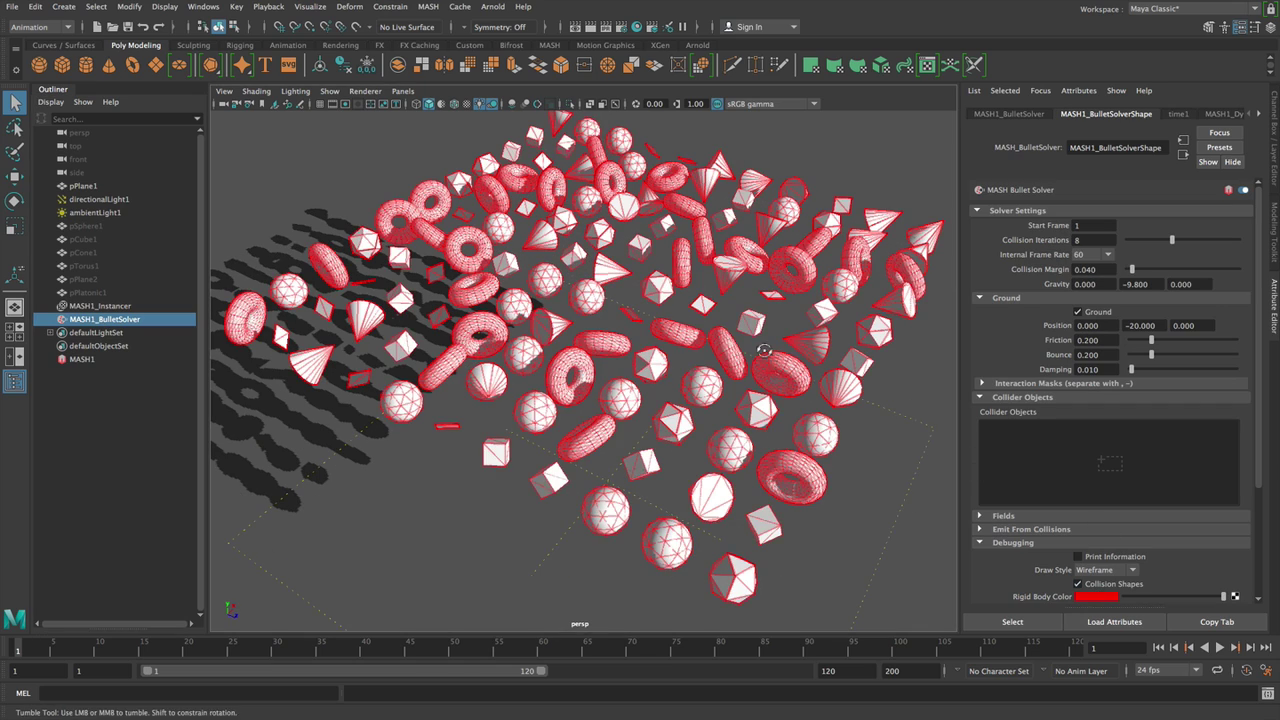
pyautogui.keyDown('alt'); pyautogui.moveTo(775, 375); pyautogui.dragTo(687, 327); pyautogui.keyUp('alt')
# Open the MASH1 Dynamics node's settings and review the available Collision Shape options.
pyautogui.click(105, 360)
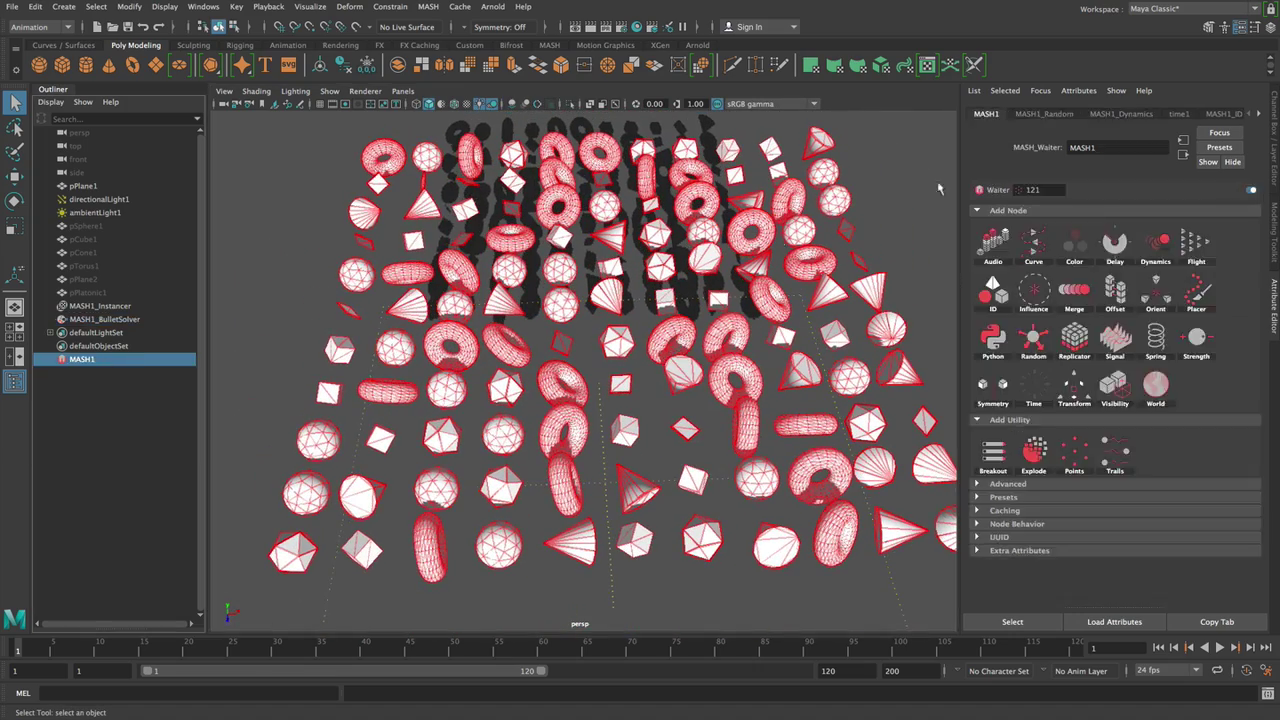
pyautogui.click(1107, 115)
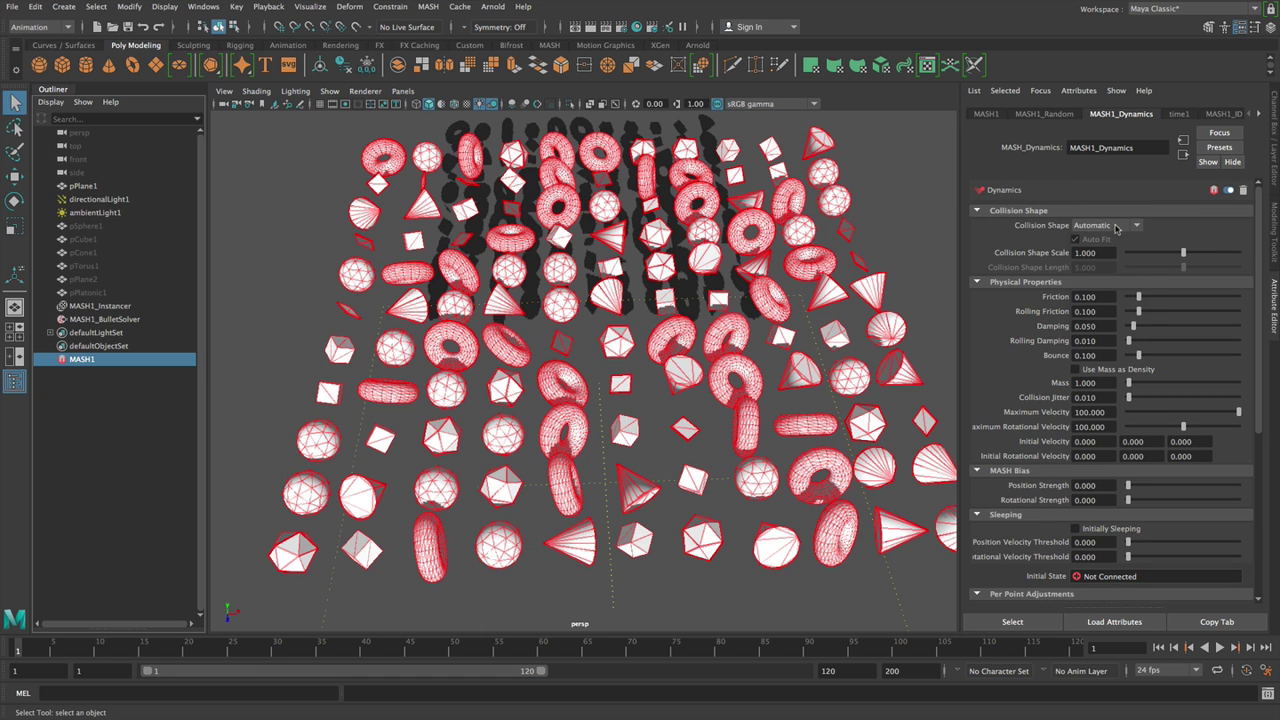
pyautogui.click(1116, 228)
pyautogui.click(1138, 226)
pyautogui.click(1137, 226)
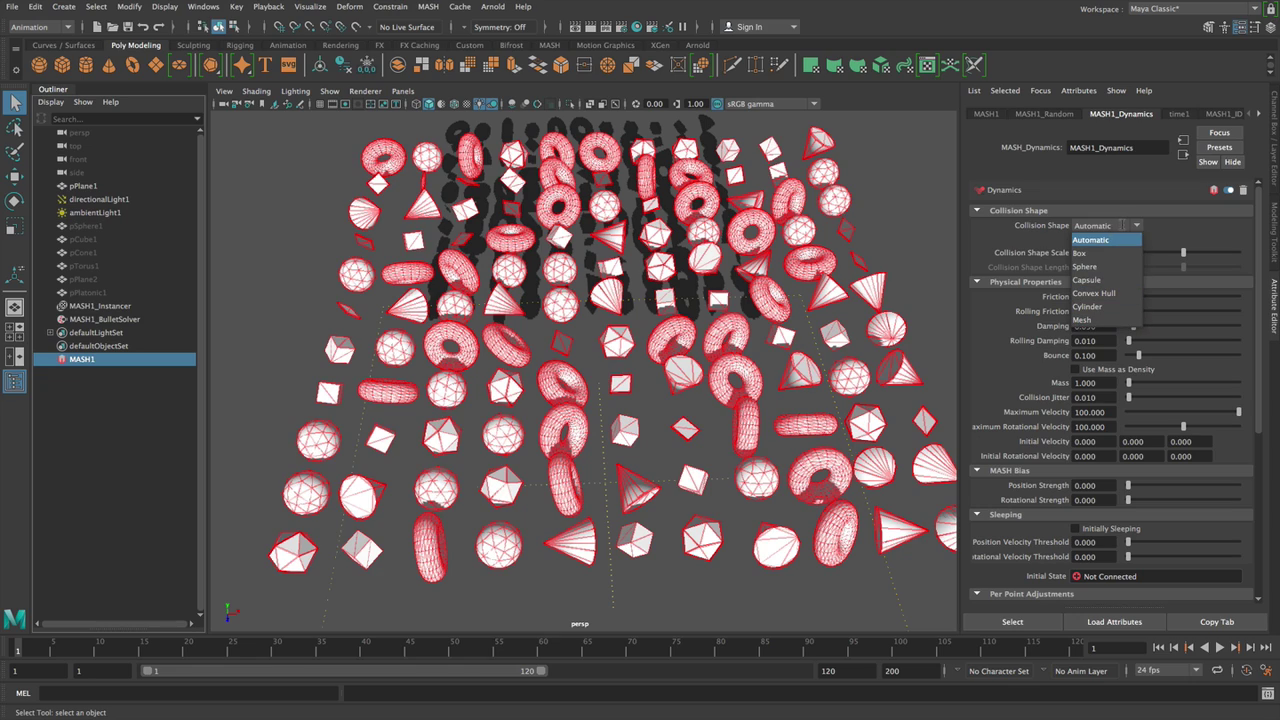
pyautogui.click(1133, 225)
# Inspect the Automatic collision wireframes up close on the tori, spheres, cones and cubes.
pyautogui.keyDown('alt'); pyautogui.moveTo(695, 303); pyautogui.dragTo(818, 356, button='right'); pyautogui.keyUp('alt')
pyautogui.keyDown('alt'); pyautogui.moveTo(818, 356); pyautogui.dragTo(754, 400); pyautogui.keyUp('alt')
pyautogui.keyDown('alt'); pyautogui.moveTo(775, 455); pyautogui.dragTo(744, 374, button='middle'); pyautogui.keyUp('alt')
pyautogui.keyDown('alt'); pyautogui.moveTo(744, 374); pyautogui.dragTo(794, 409, button='right'); pyautogui.keyUp('alt')
pyautogui.keyDown('alt'); pyautogui.moveTo(794, 409); pyautogui.dragTo(764, 379, button='middle'); pyautogui.keyUp('alt')
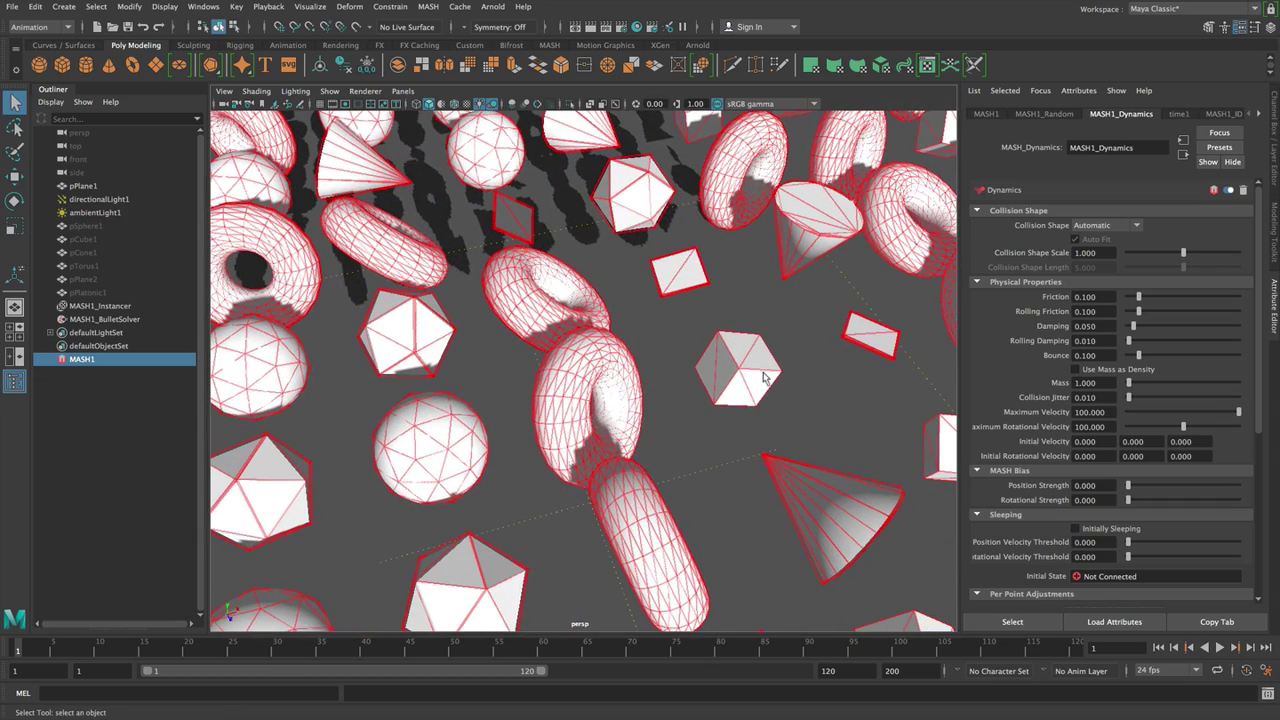
pyautogui.keyDown('alt'); pyautogui.moveTo(667, 366); pyautogui.dragTo(506, 278); pyautogui.keyUp('alt')
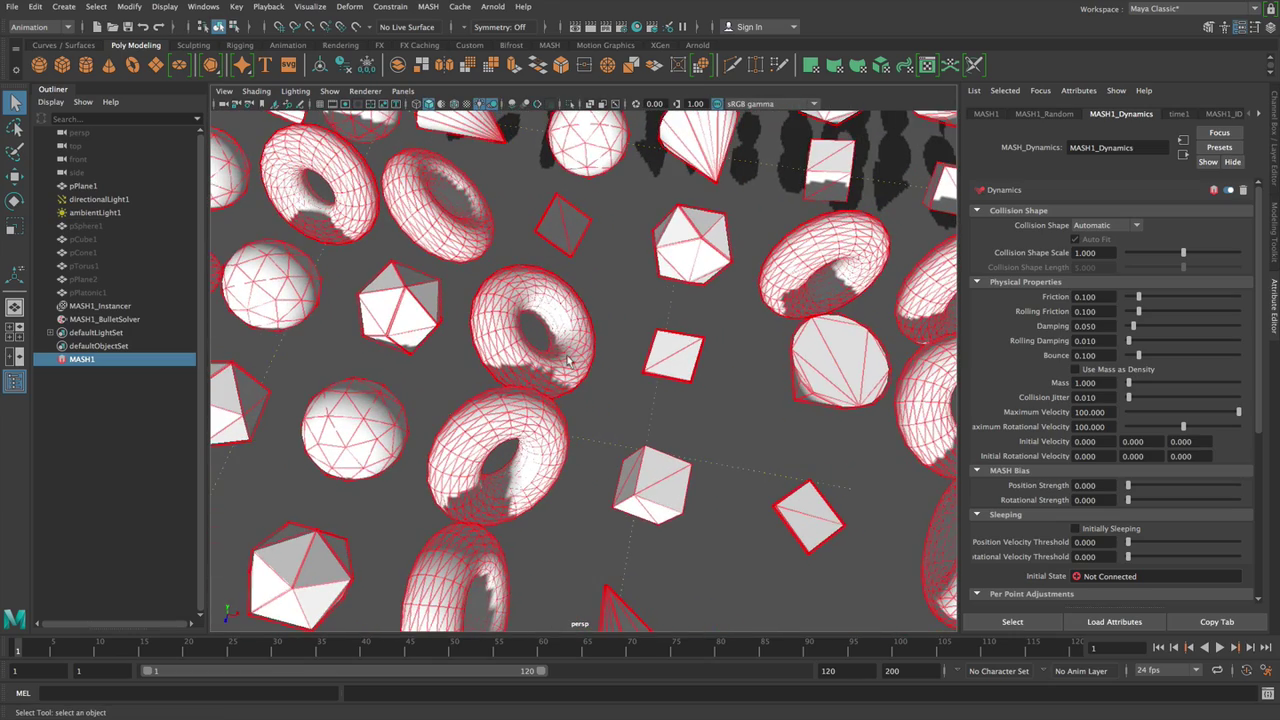
pyautogui.keyDown('alt'); pyautogui.moveTo(568, 360); pyautogui.dragTo(450, 275); pyautogui.keyUp('alt')
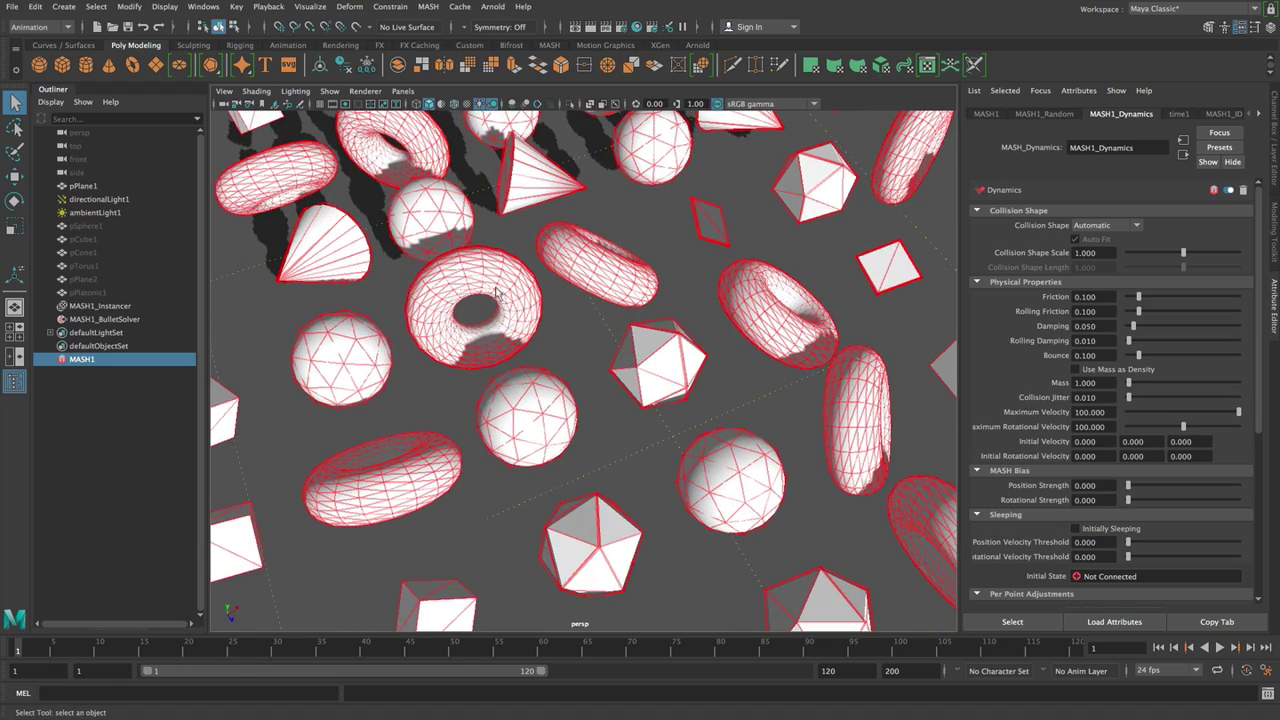
pyautogui.keyDown('alt'); pyautogui.moveTo(490, 322); pyautogui.dragTo(771, 388); pyautogui.keyUp('alt')
# Check the alternative Collision Shape types while keeping Automatic, and view the collision wireframes across the whole grid.
pyautogui.click(1106, 226)
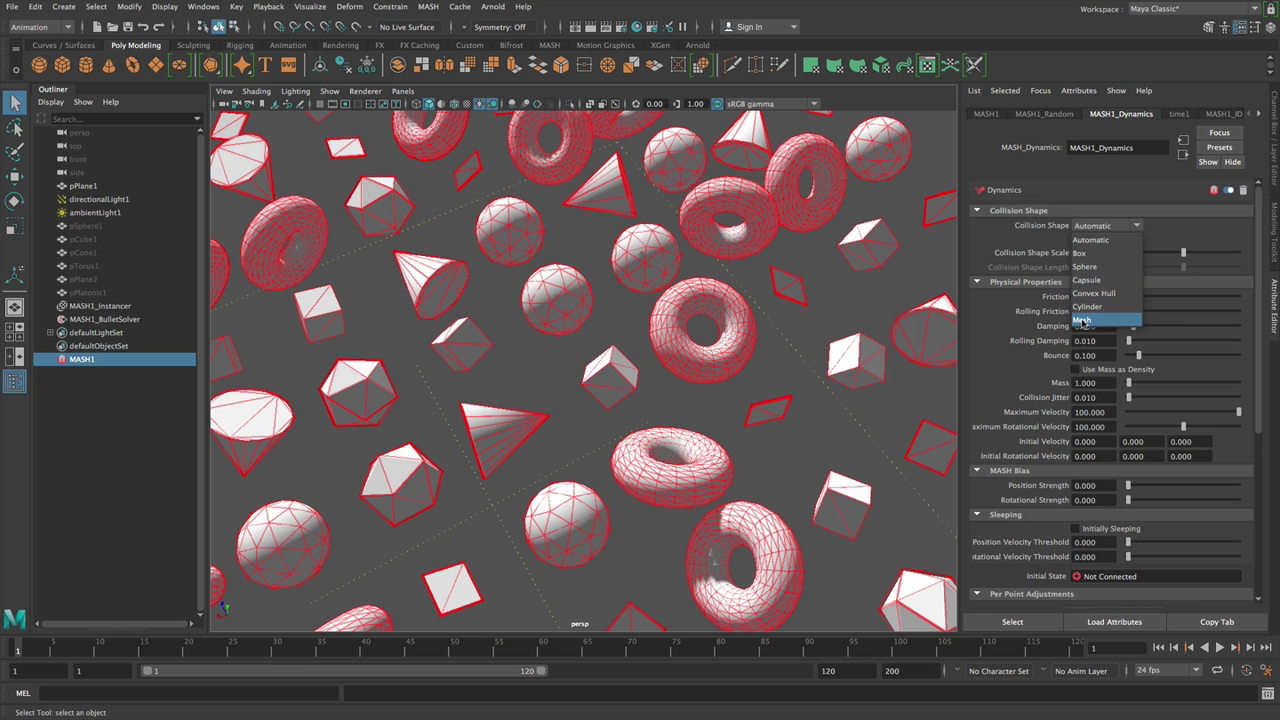
pyautogui.click(1086, 238)
pyautogui.keyDown('alt'); pyautogui.moveTo(741, 260); pyautogui.dragTo(790, 295); pyautogui.keyUp('alt')
# Set the MASH Dynamics node's Collision Shape to Convex Hull.
pyautogui.click(1106, 226)
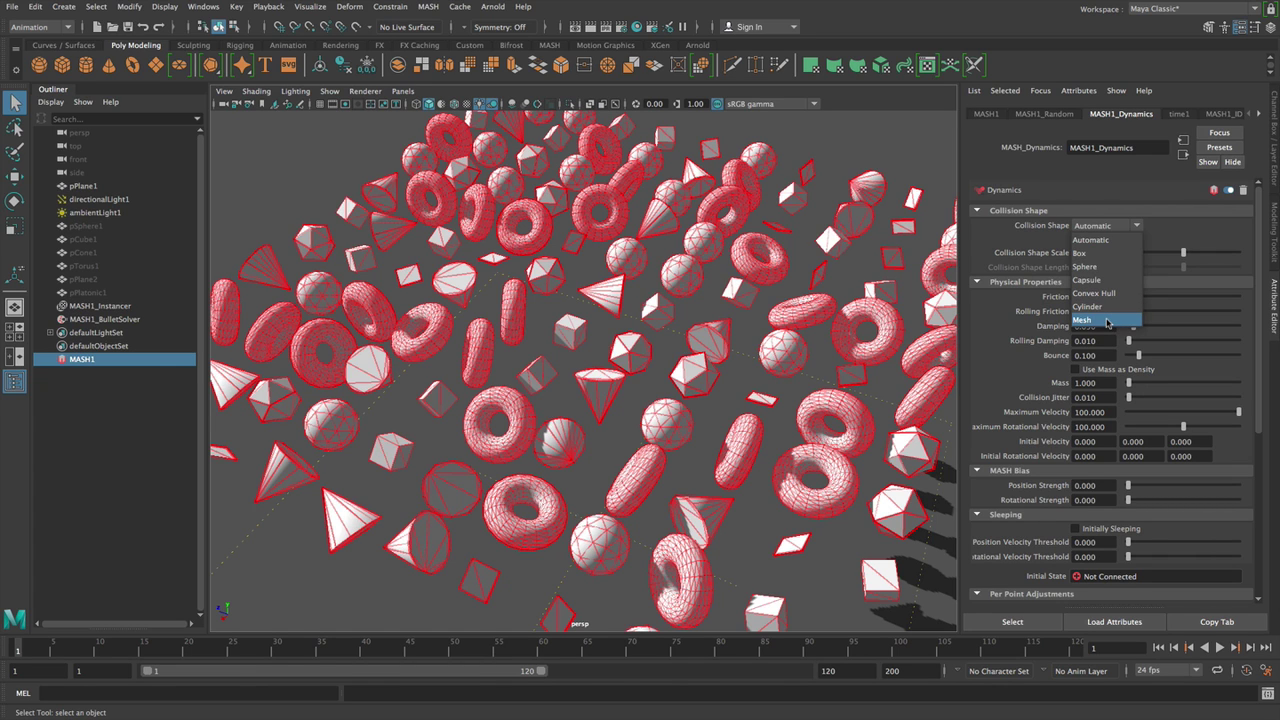
pyautogui.click(1049, 254)
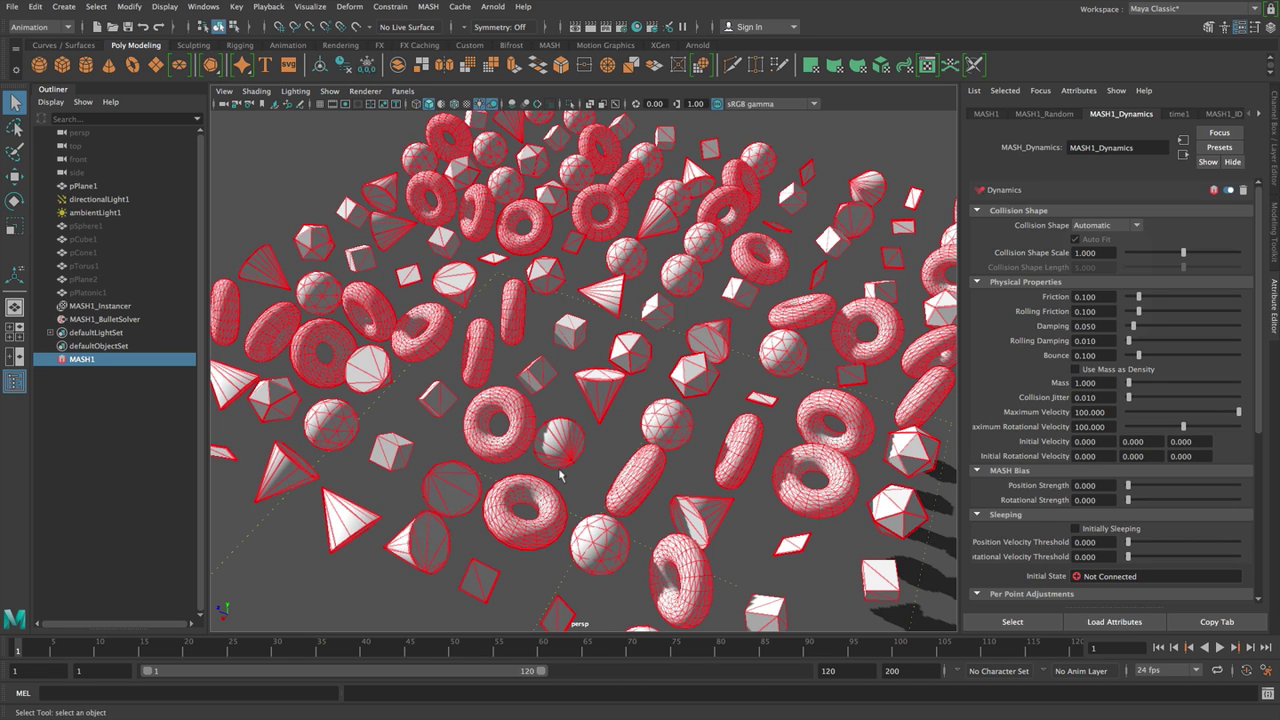
pyautogui.click(1108, 228)
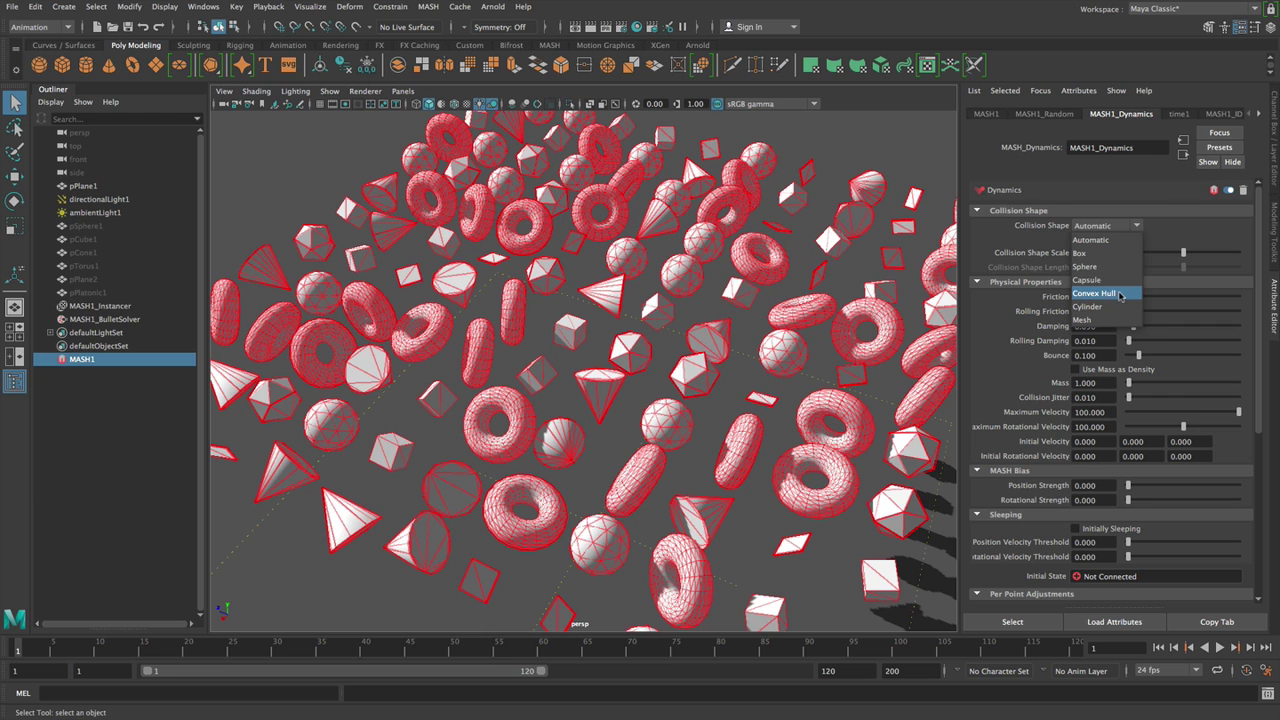
pyautogui.click(1095, 293)
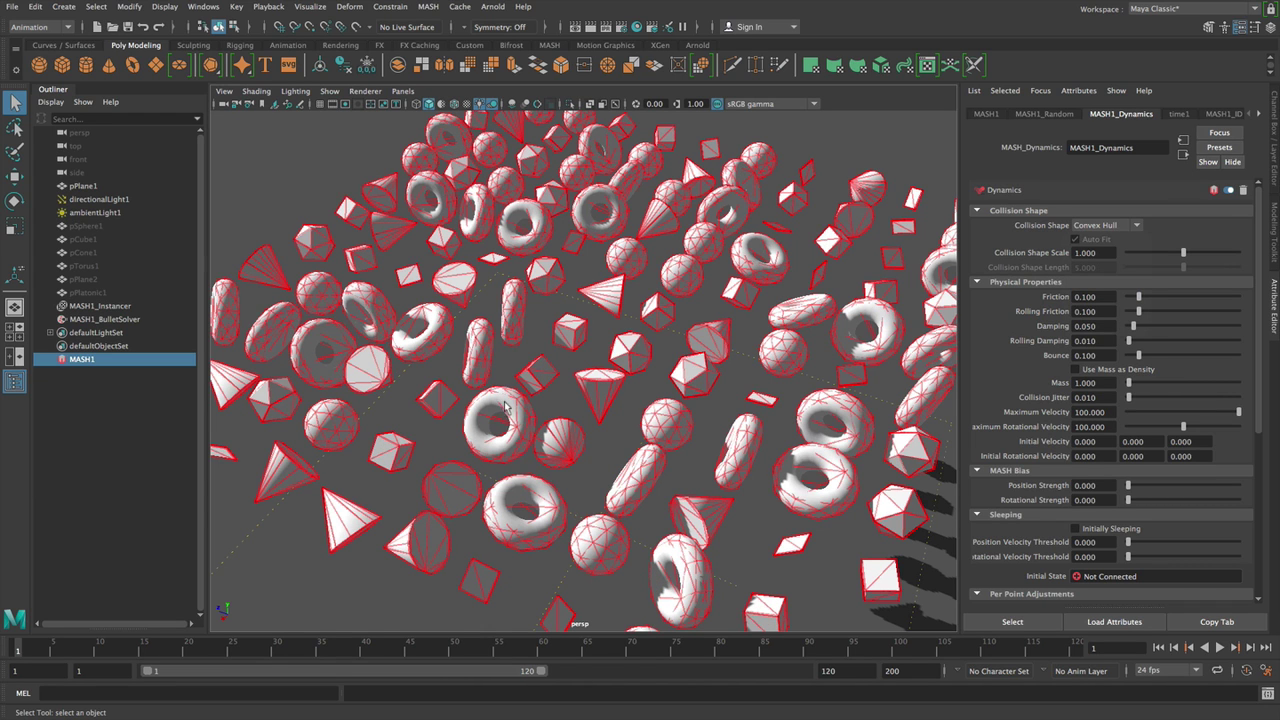
# Examine the Convex Hull collision wireframes up close and across the whole grid, and play the simulation.
pyautogui.keyDown('alt'); pyautogui.moveTo(608, 448); pyautogui.dragTo(591, 421, button='right'); pyautogui.keyUp('alt')
pyautogui.scroll(6, 590, 422)
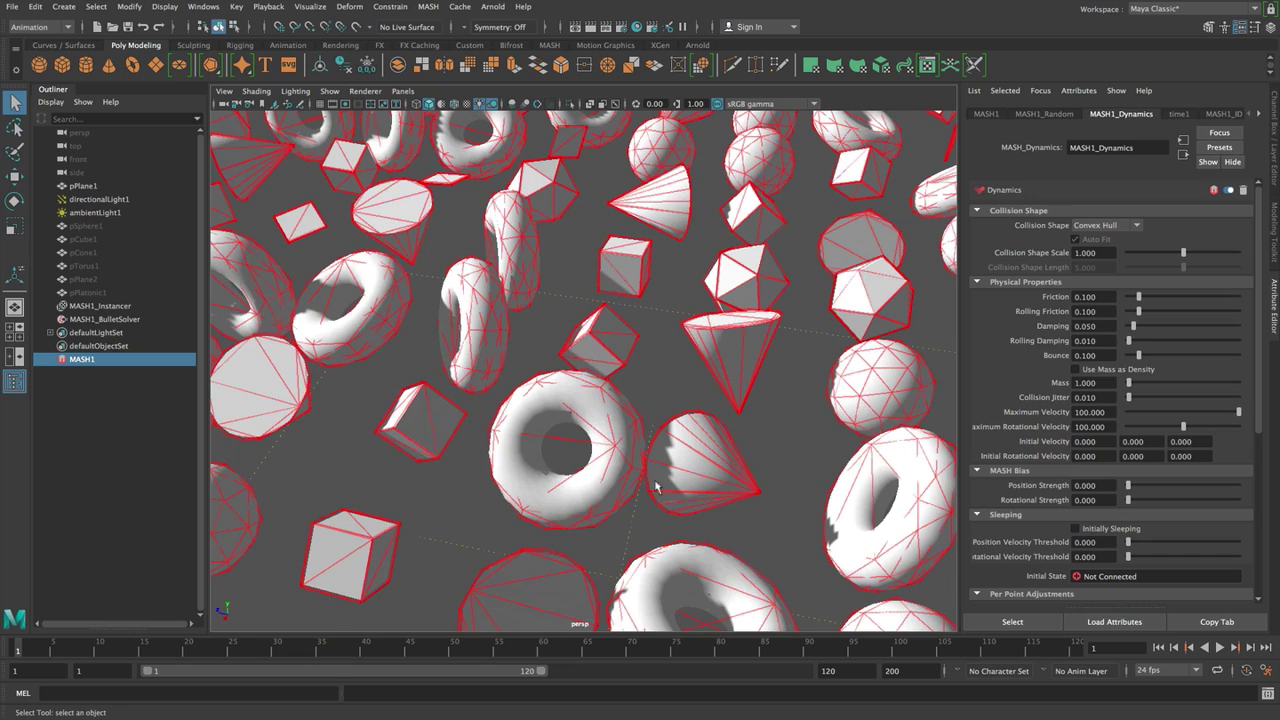
pyautogui.scroll(-6, 687, 511)
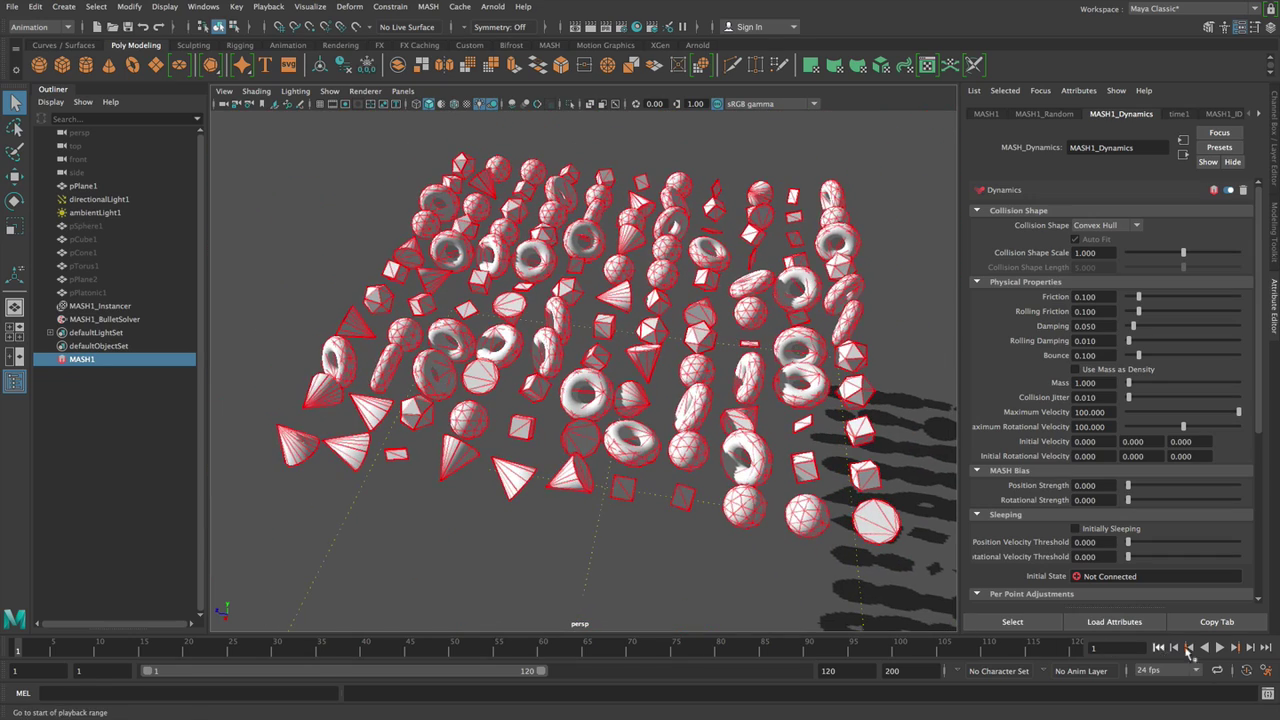
pyautogui.click(1219, 647)
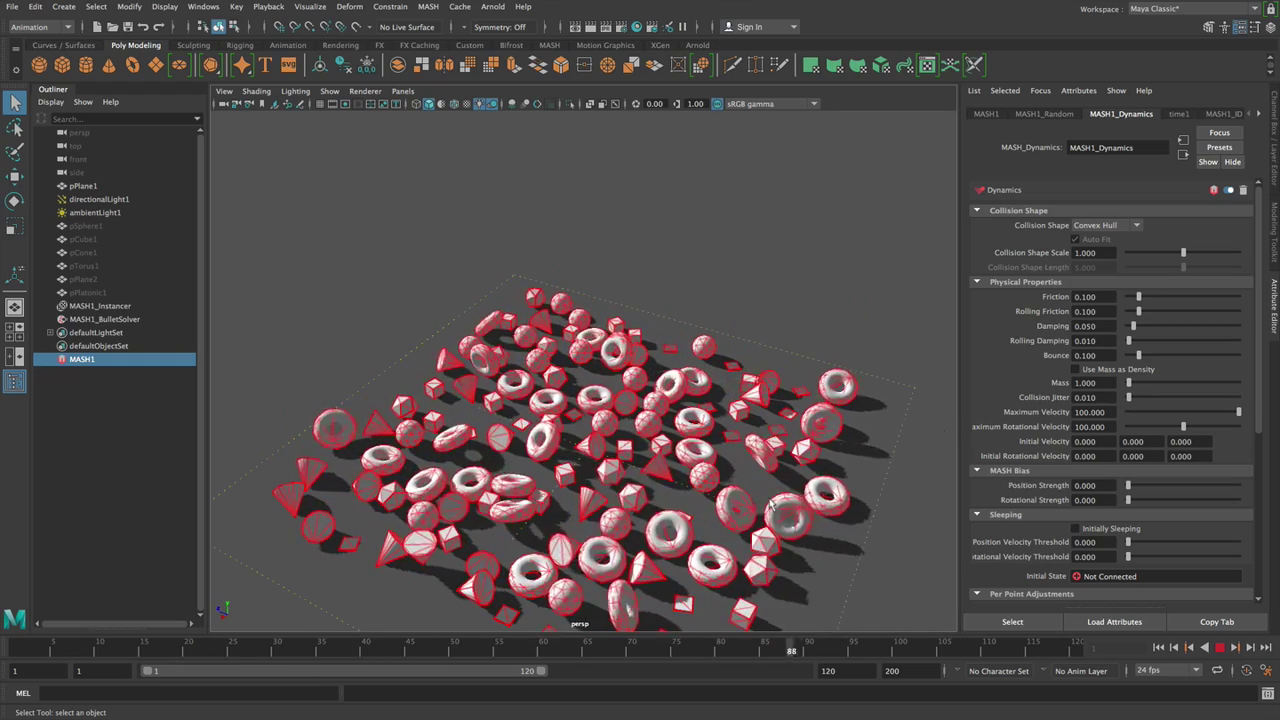
# Set Friction to 0.652 and Rolling Friction to 0.537 during playback, and stop the simulation.
pyautogui.click(1200, 297)
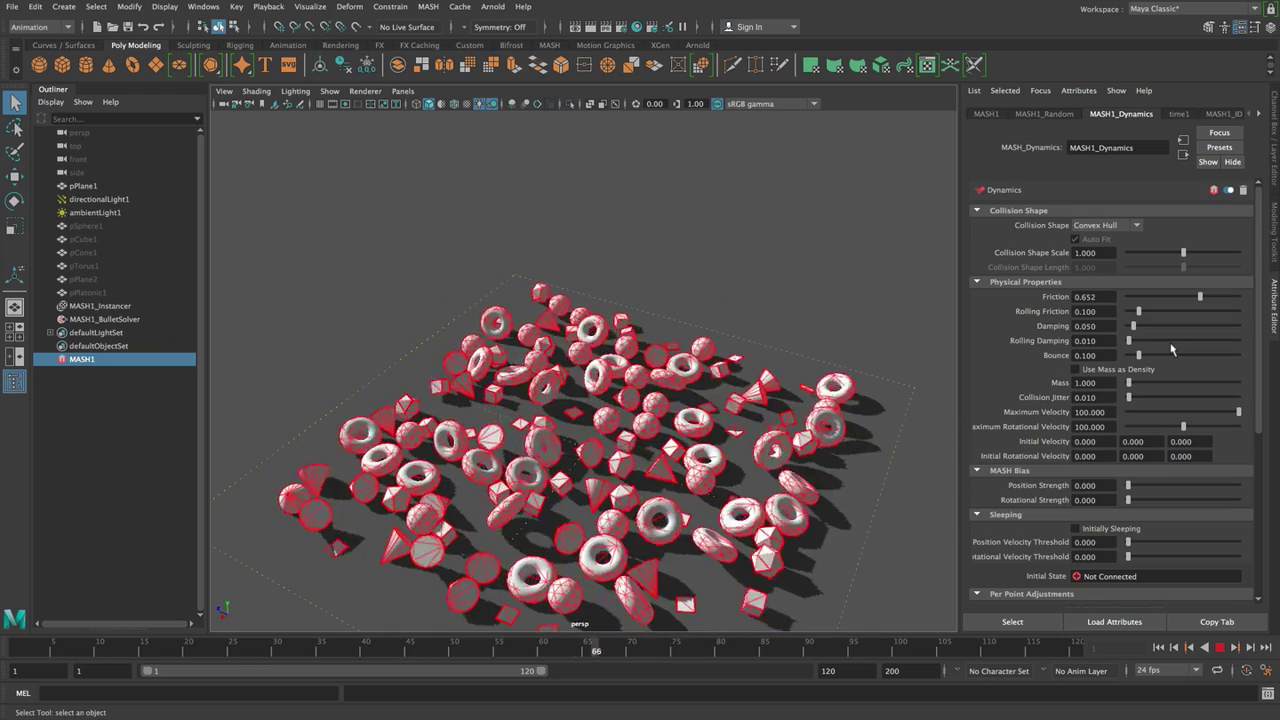
pyautogui.moveTo(1138, 311); pyautogui.dragTo(1187, 311)
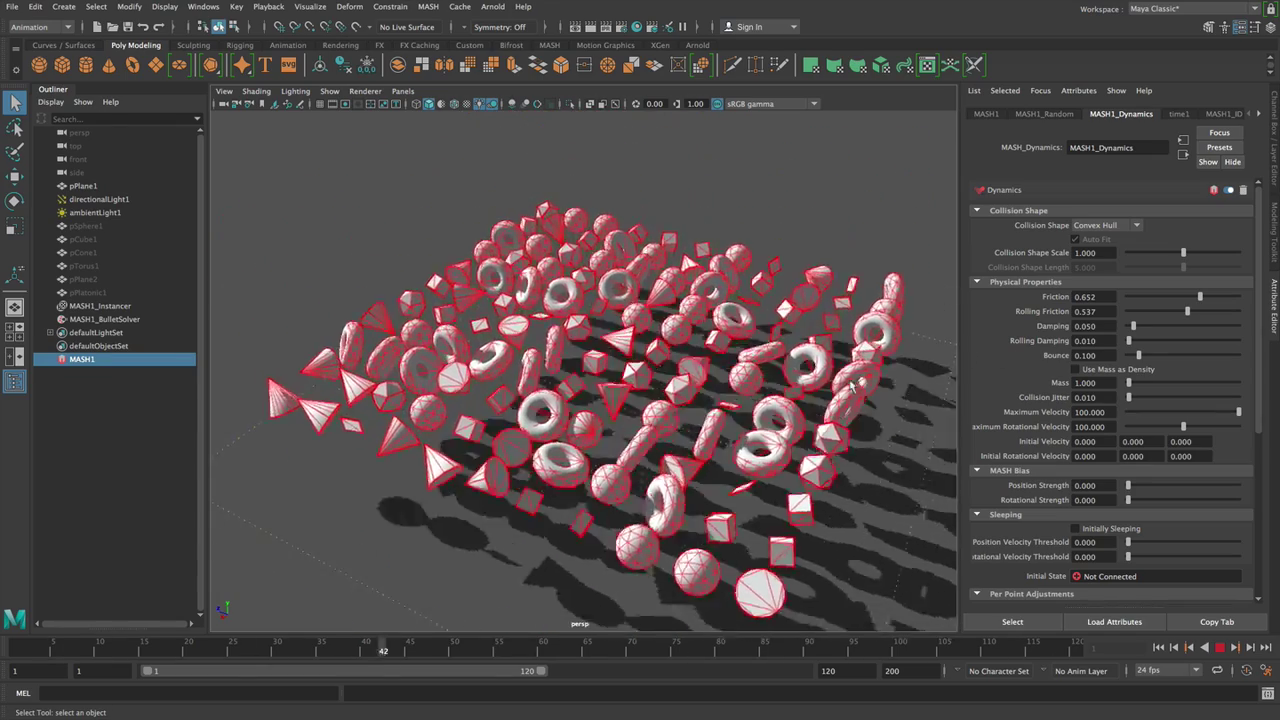
pyautogui.press('Escape')
# Set the Collision Shape to Box, rewind to the first frame and view the box wireframes across the grid.
pyautogui.click(1110, 226)
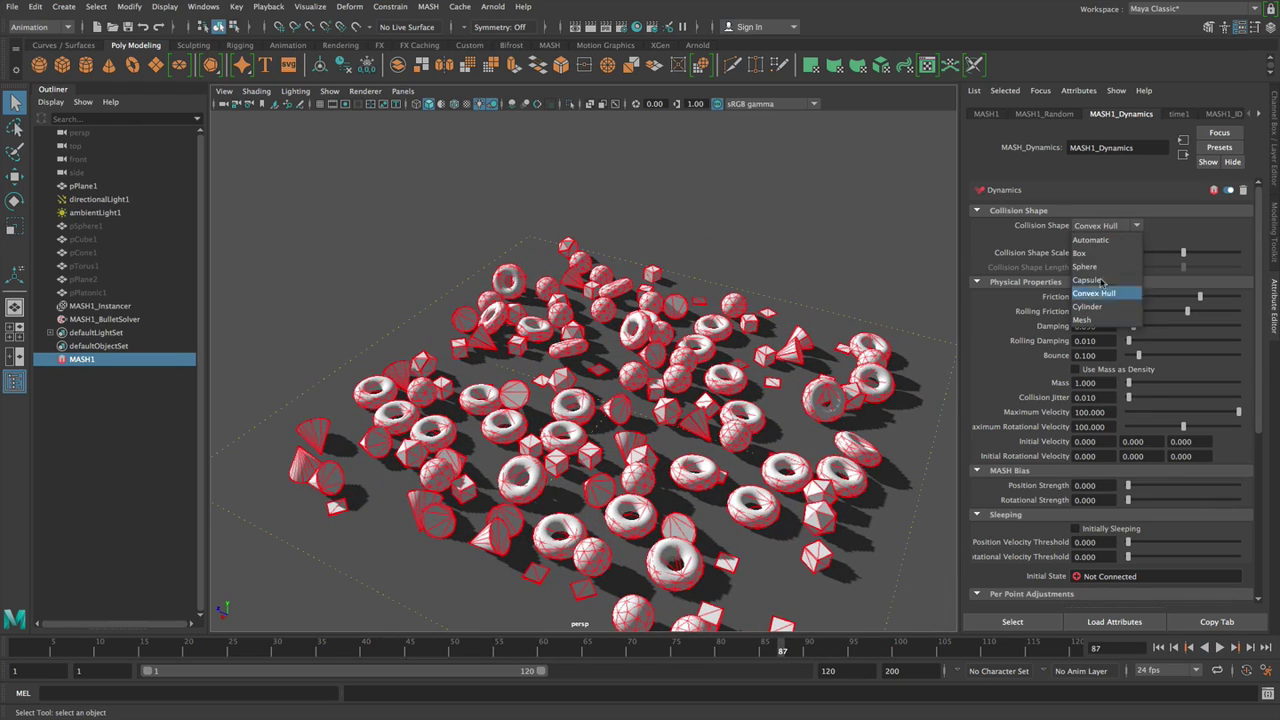
pyautogui.click(1079, 253)
pyautogui.click(1161, 648)
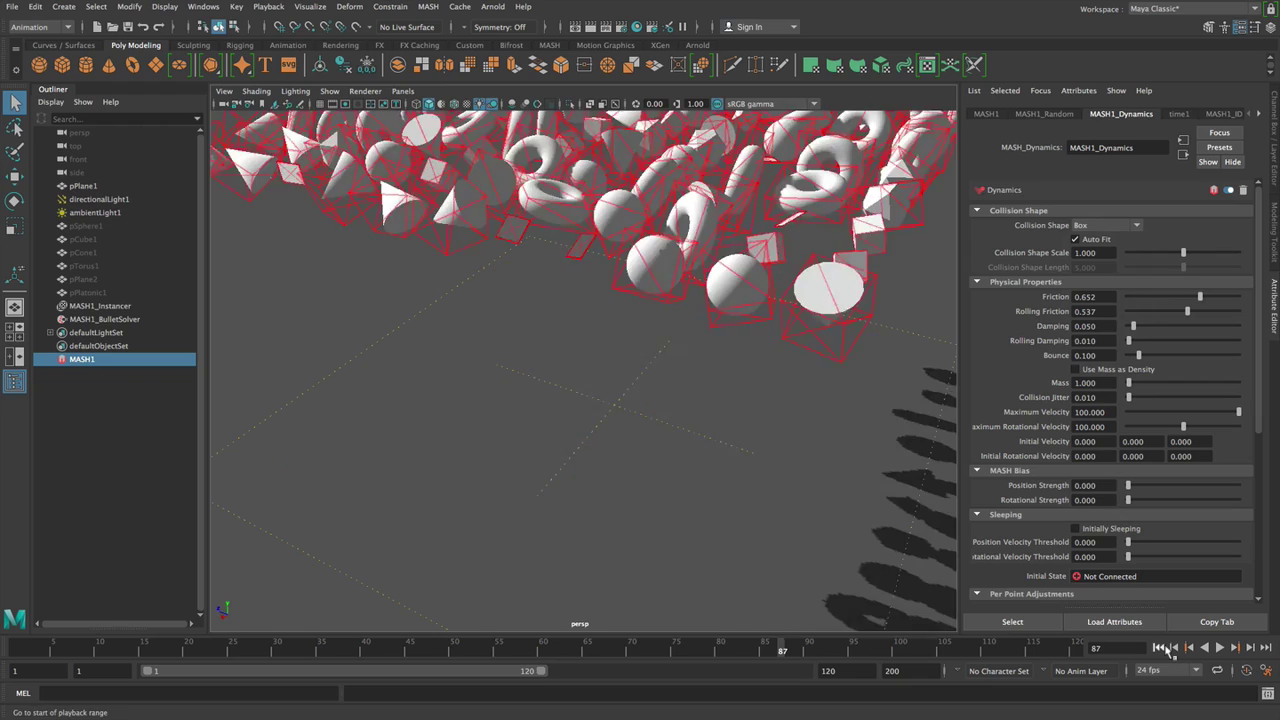
pyautogui.keyDown('alt'); pyautogui.moveTo(809, 471); pyautogui.dragTo(706, 428, button='right'); pyautogui.keyUp('alt')
pyautogui.keyDown('alt'); pyautogui.moveTo(706, 428); pyautogui.dragTo(714, 438); pyautogui.keyUp('alt')
pyautogui.keyDown('alt'); pyautogui.moveTo(548, 355); pyautogui.dragTo(640, 346); pyautogui.keyUp('alt')
pyautogui.keyDown('alt'); pyautogui.moveTo(640, 346); pyautogui.dragTo(697, 391, button='right'); pyautogui.keyUp('alt')
pyautogui.keyDown('alt'); pyautogui.moveTo(680, 310); pyautogui.dragTo(673, 415, button='middle'); pyautogui.keyUp('alt')
pyautogui.keyDown('alt'); pyautogui.moveTo(672, 414); pyautogui.dragTo(730, 300); pyautogui.keyUp('alt')
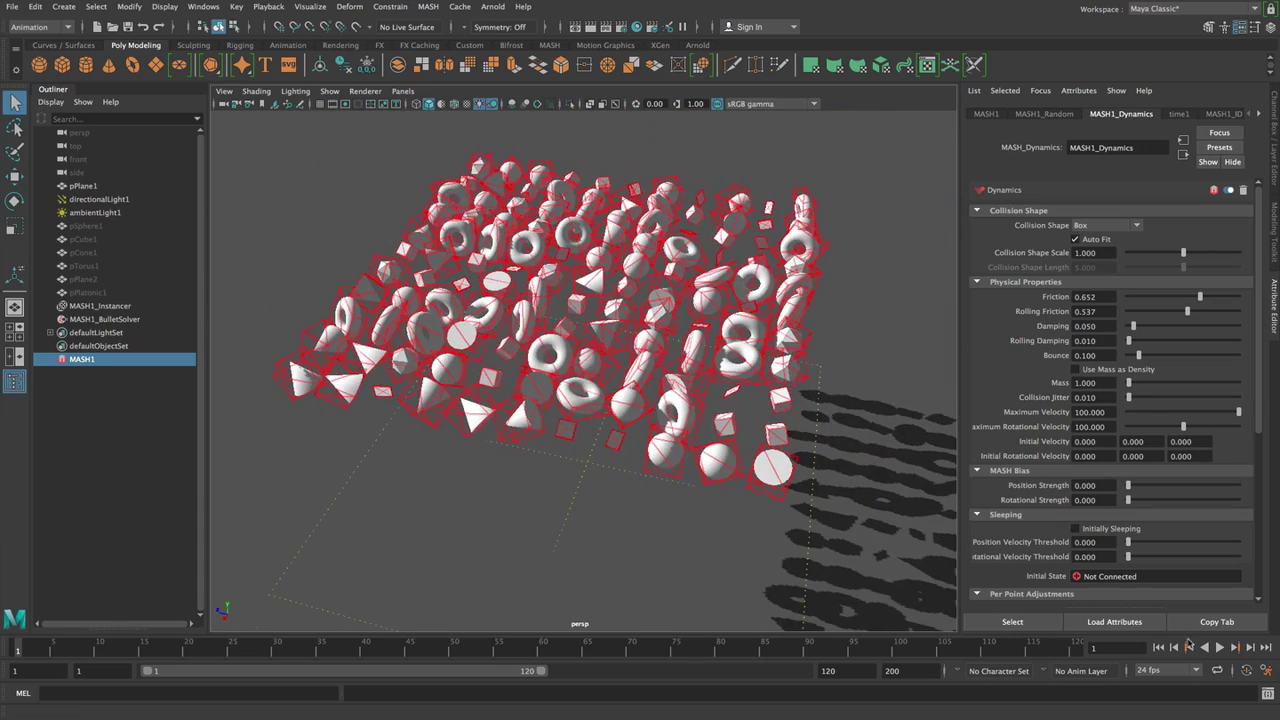
# Play the simulation with Box collision shapes, stop it and return to the first frame.
pyautogui.click(1219, 648)
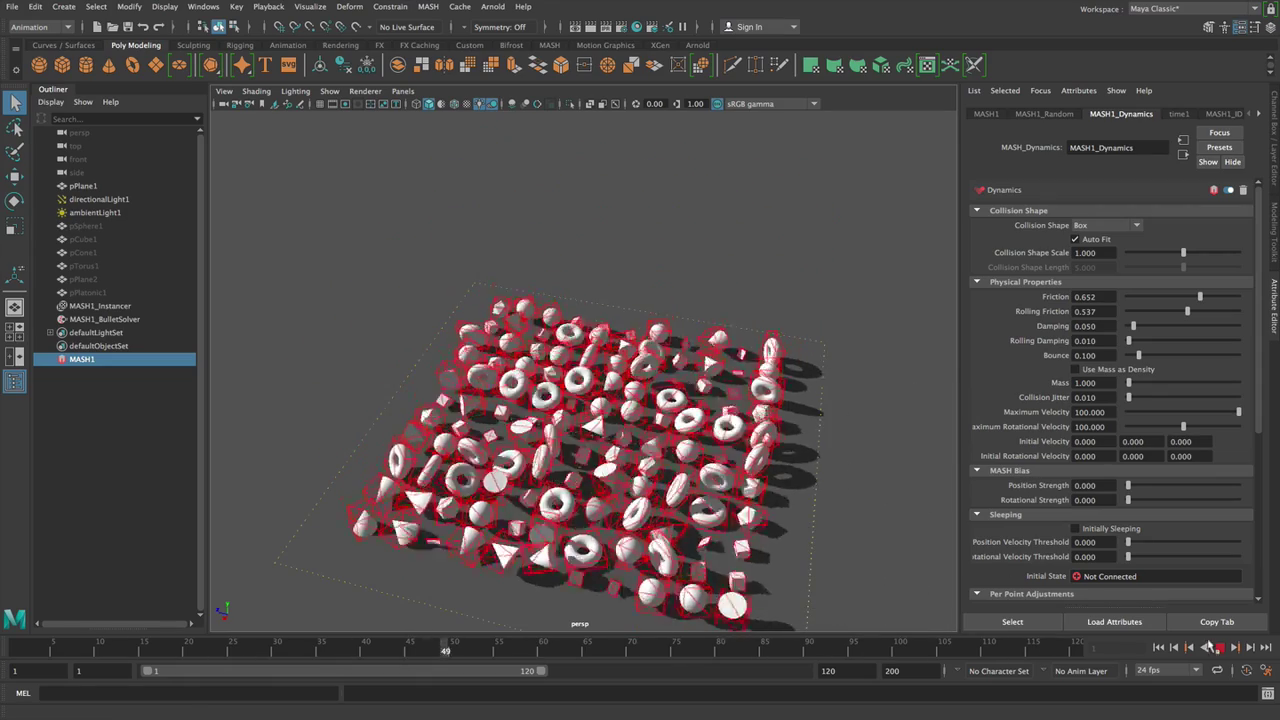
pyautogui.click(1219, 649)
pyautogui.click(1160, 648)
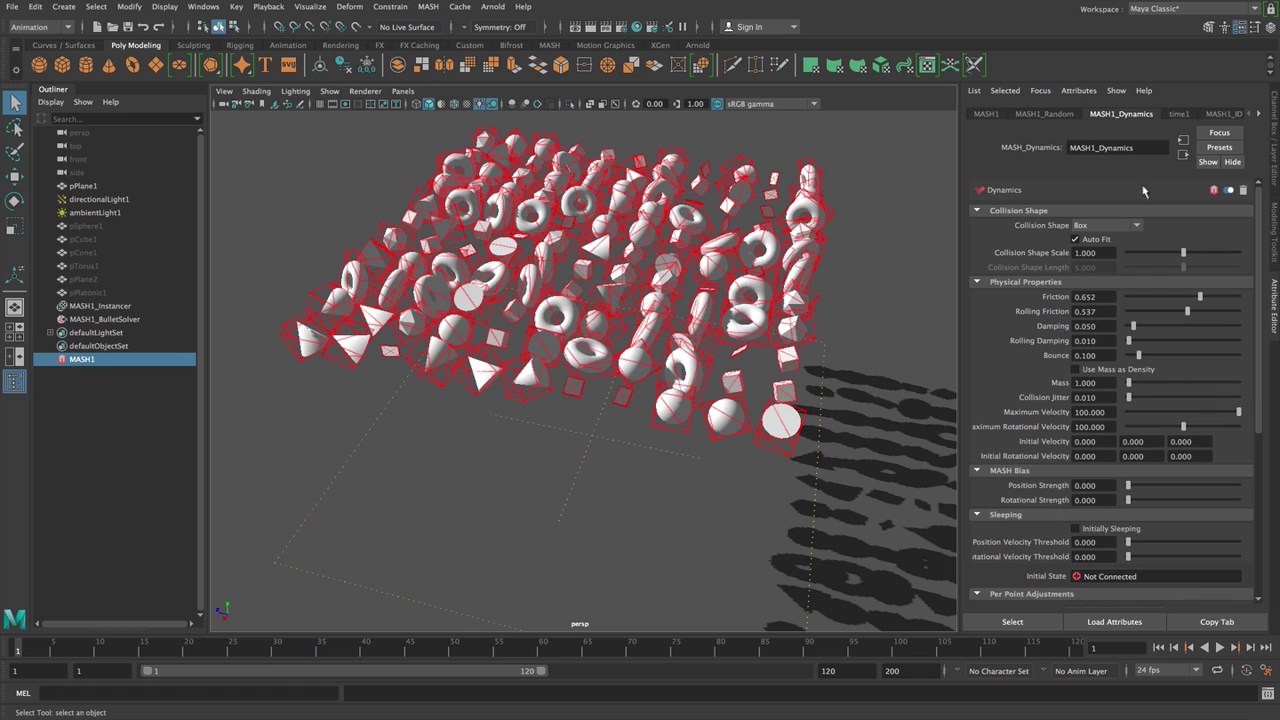
# Set the Collision Shape back to Convex Hull, play the simulation for comparison and stop it.
pyautogui.click(1104, 228)
pyautogui.click(1098, 285)
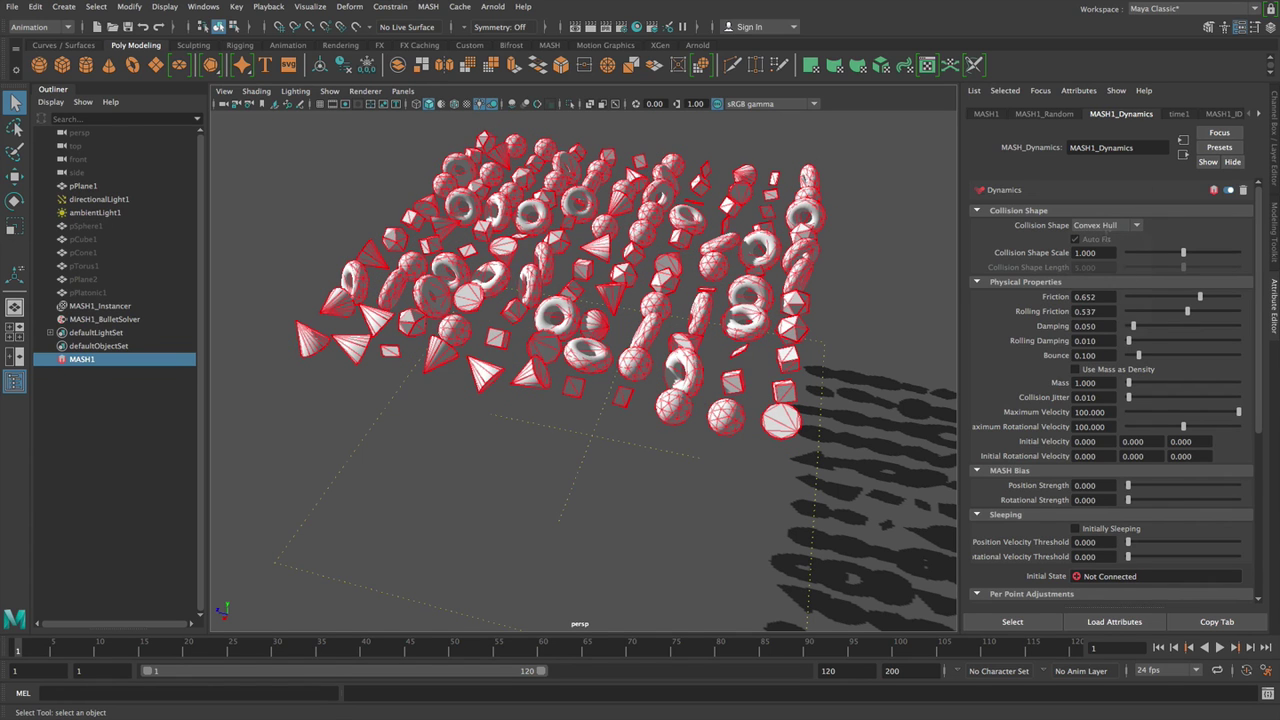
pyautogui.click(1219, 647)
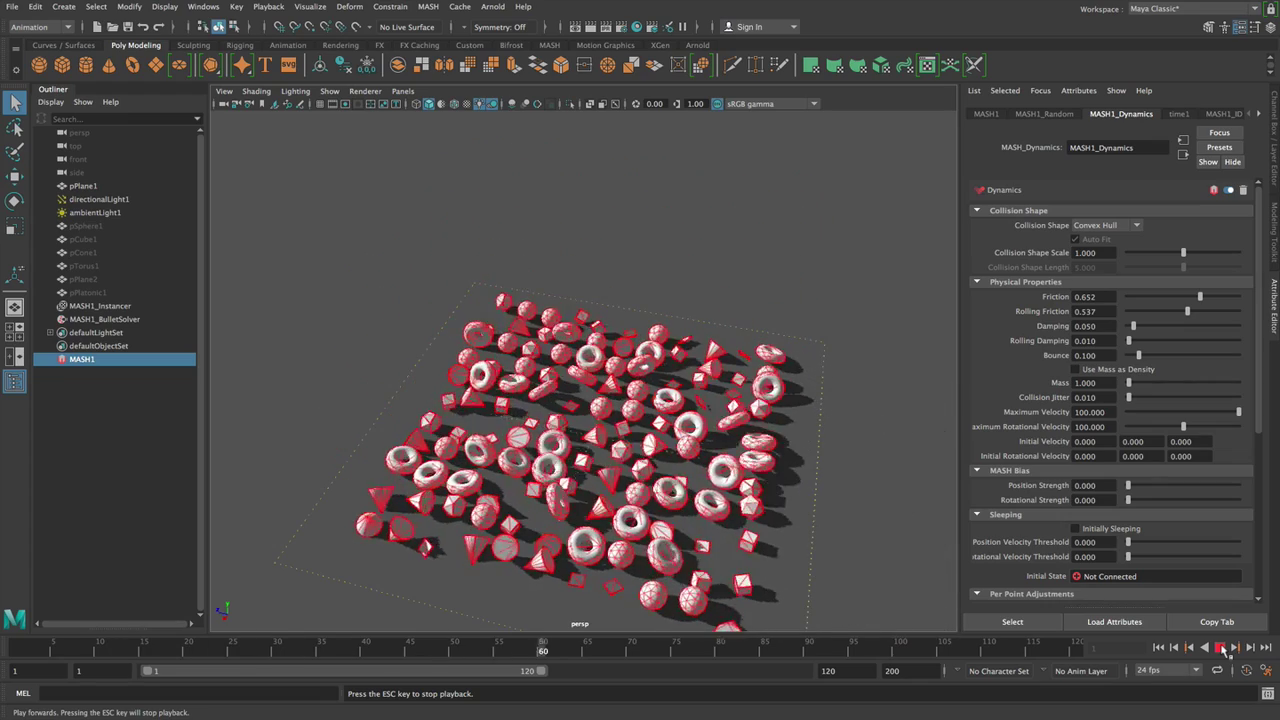
pyautogui.press('Escape')
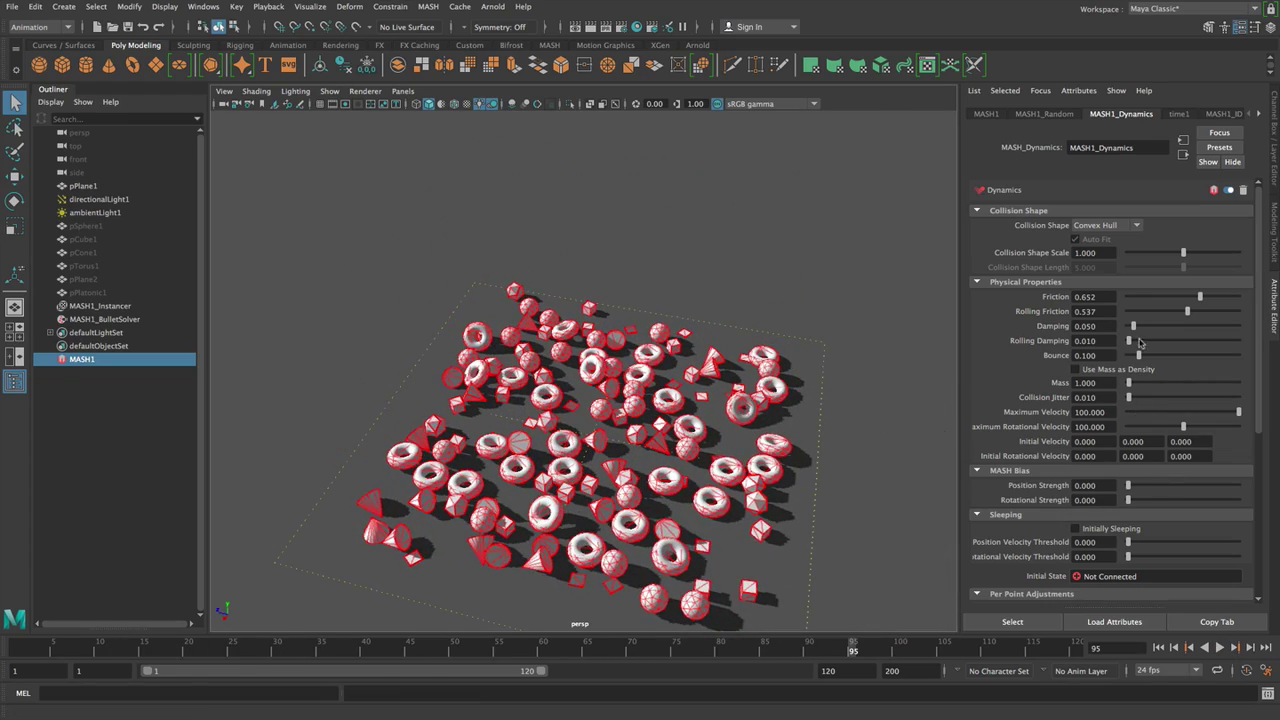
# Set the Collision Shape to Mesh, replay the simulation from the start and view the settled objects from several angles.
pyautogui.click(1115, 226)
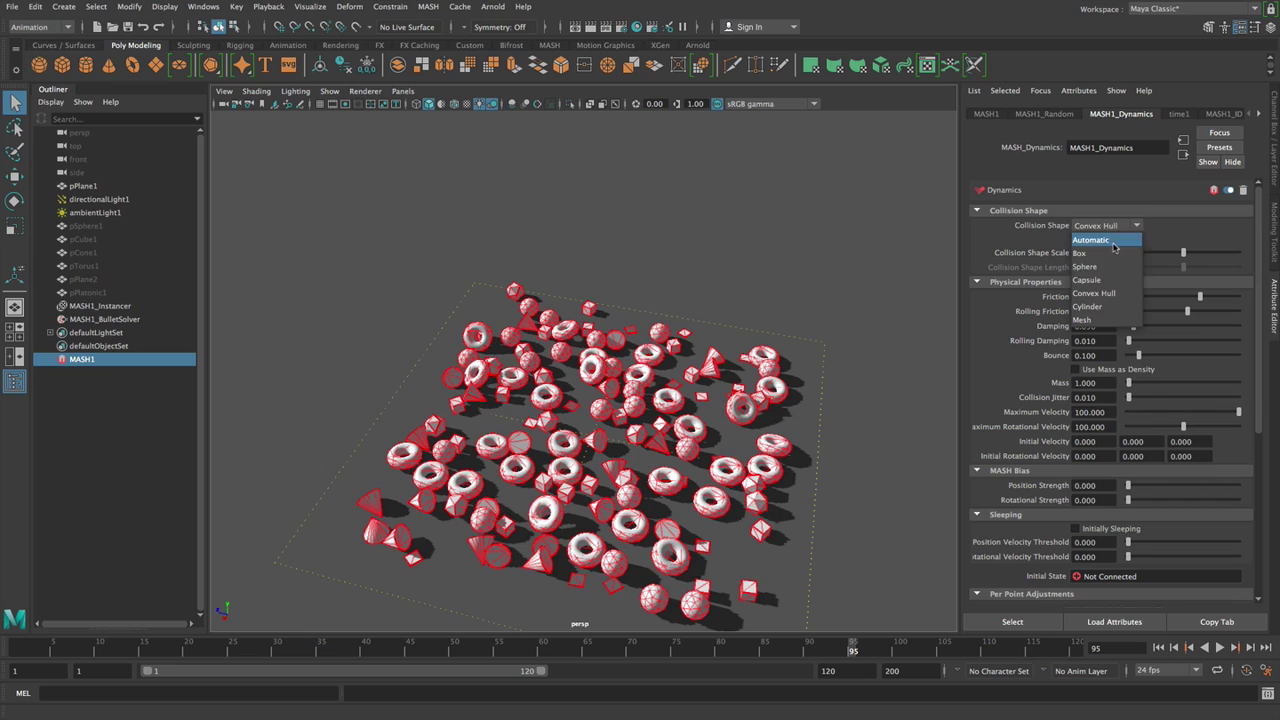
pyautogui.click(1107, 320)
pyautogui.click(1159, 647)
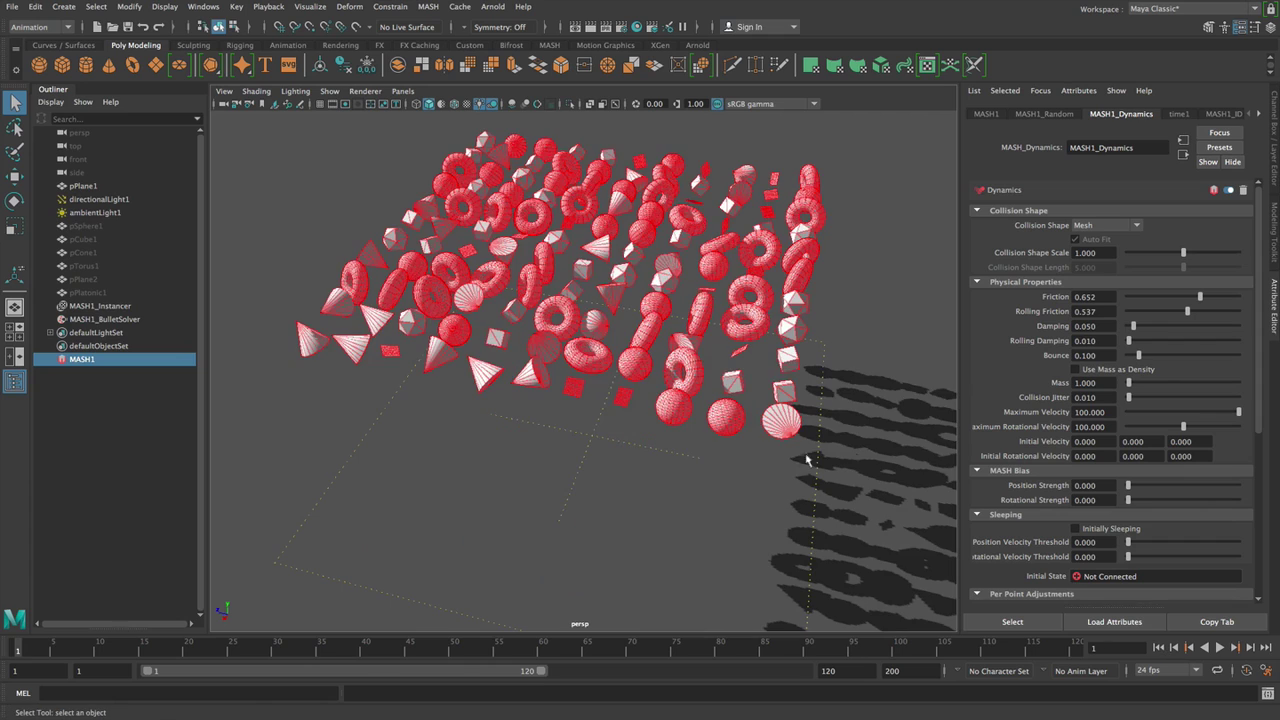
pyautogui.click(1219, 647)
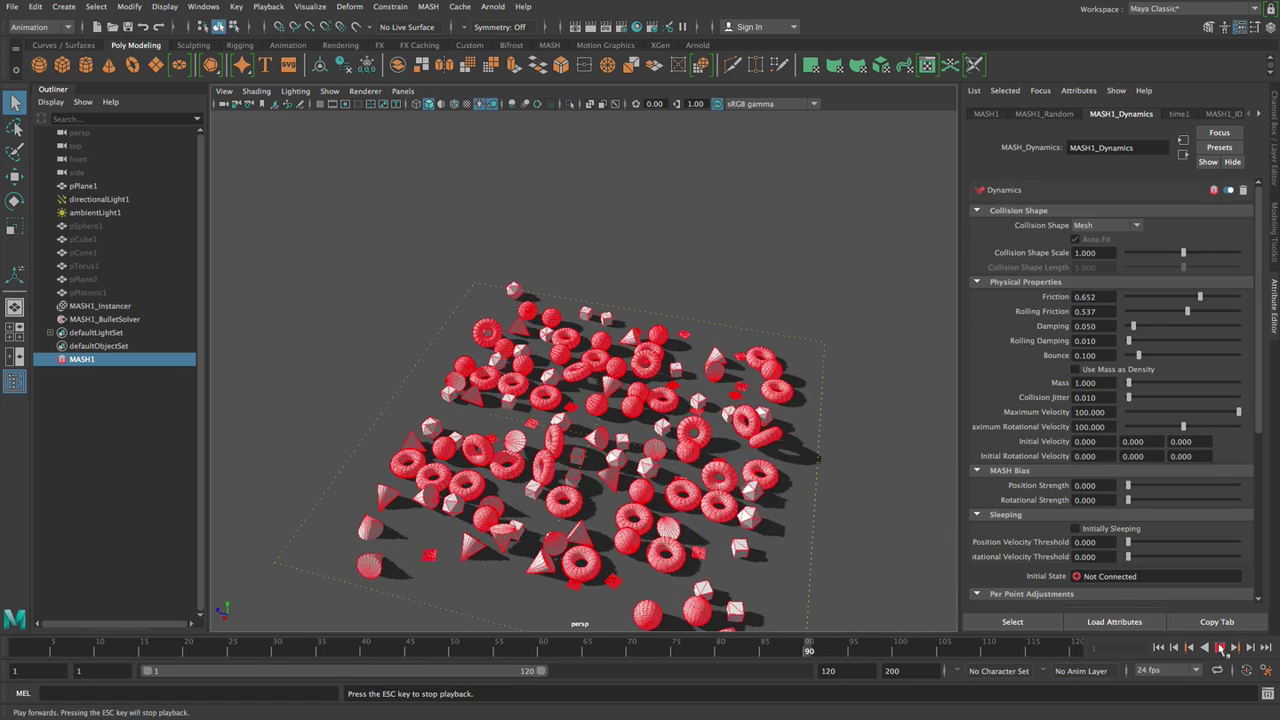
pyautogui.click(1220, 647)
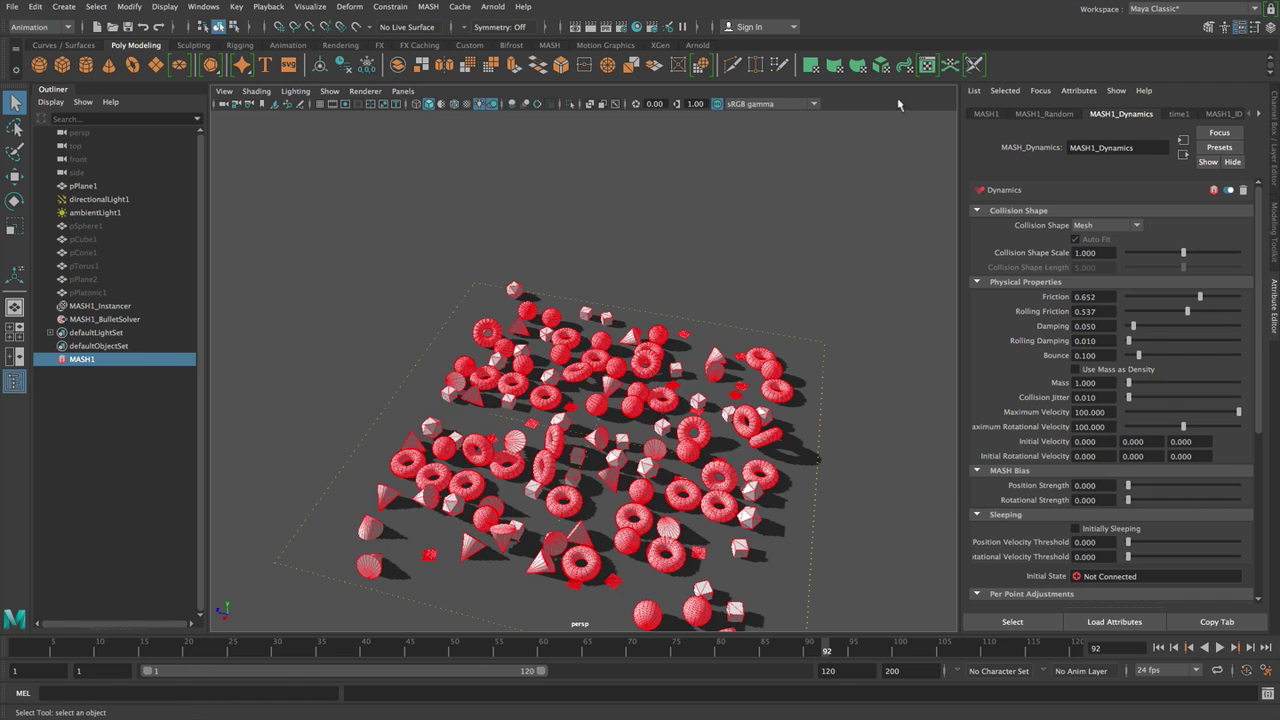
pyautogui.keyDown('alt'); pyautogui.moveTo(883, 391); pyautogui.dragTo(834, 414); pyautogui.keyUp('alt')
pyautogui.keyDown('alt'); pyautogui.moveTo(834, 414); pyautogui.dragTo(808, 424, button='right'); pyautogui.keyUp('alt')
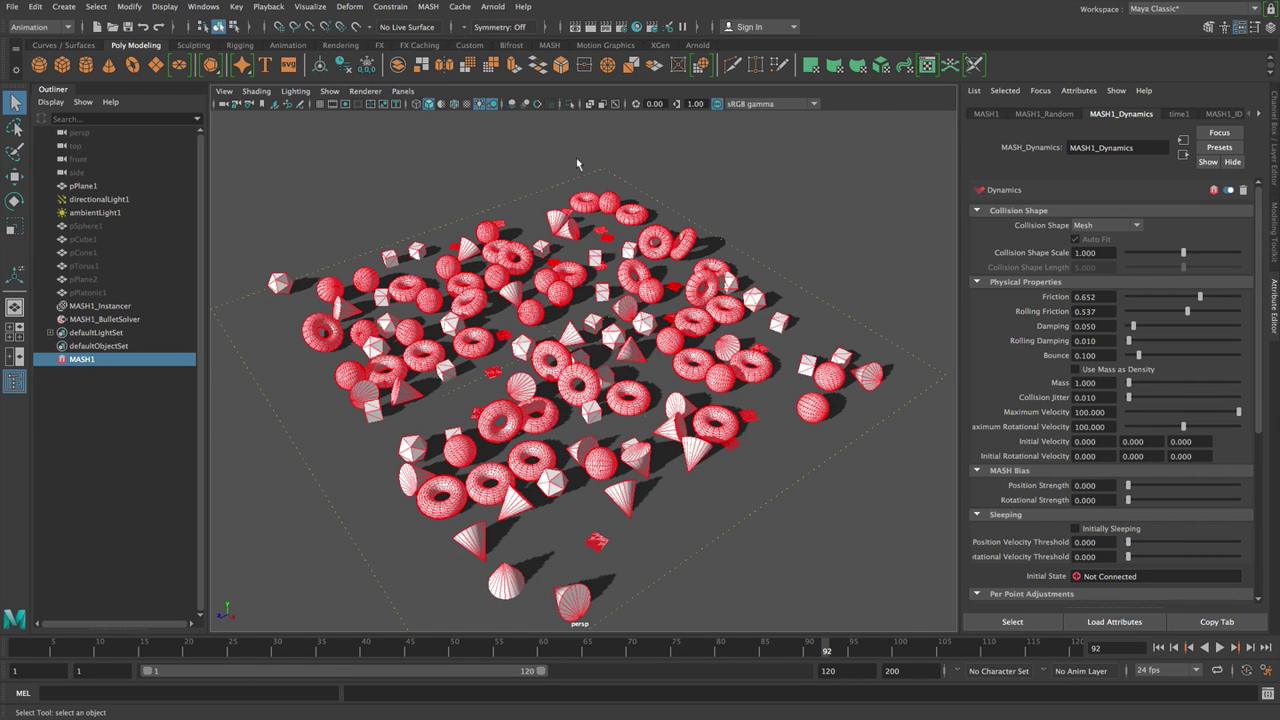
pyautogui.keyDown('alt'); pyautogui.moveTo(752, 358); pyautogui.dragTo(716, 411); pyautogui.keyUp('alt')
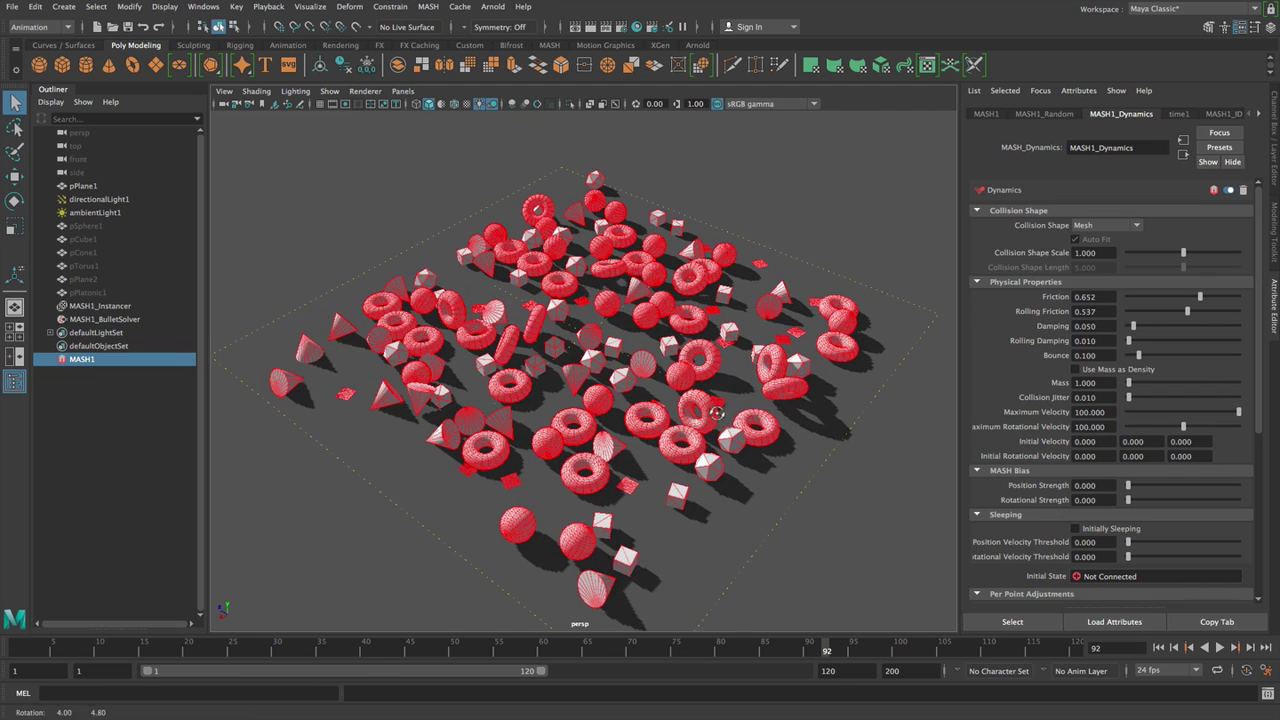
# Set the Collision Shape to Convex Hull and replay the simulation from the first frame.
pyautogui.click(1122, 226)
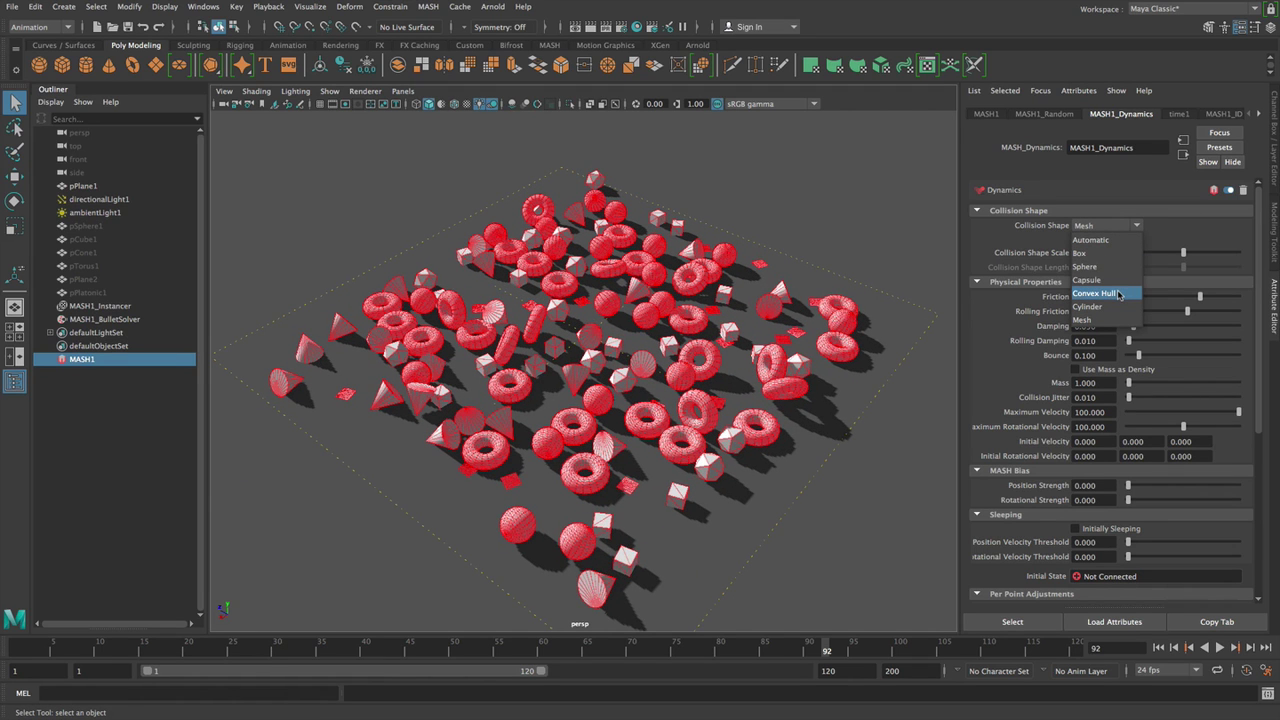
pyautogui.click(1118, 293)
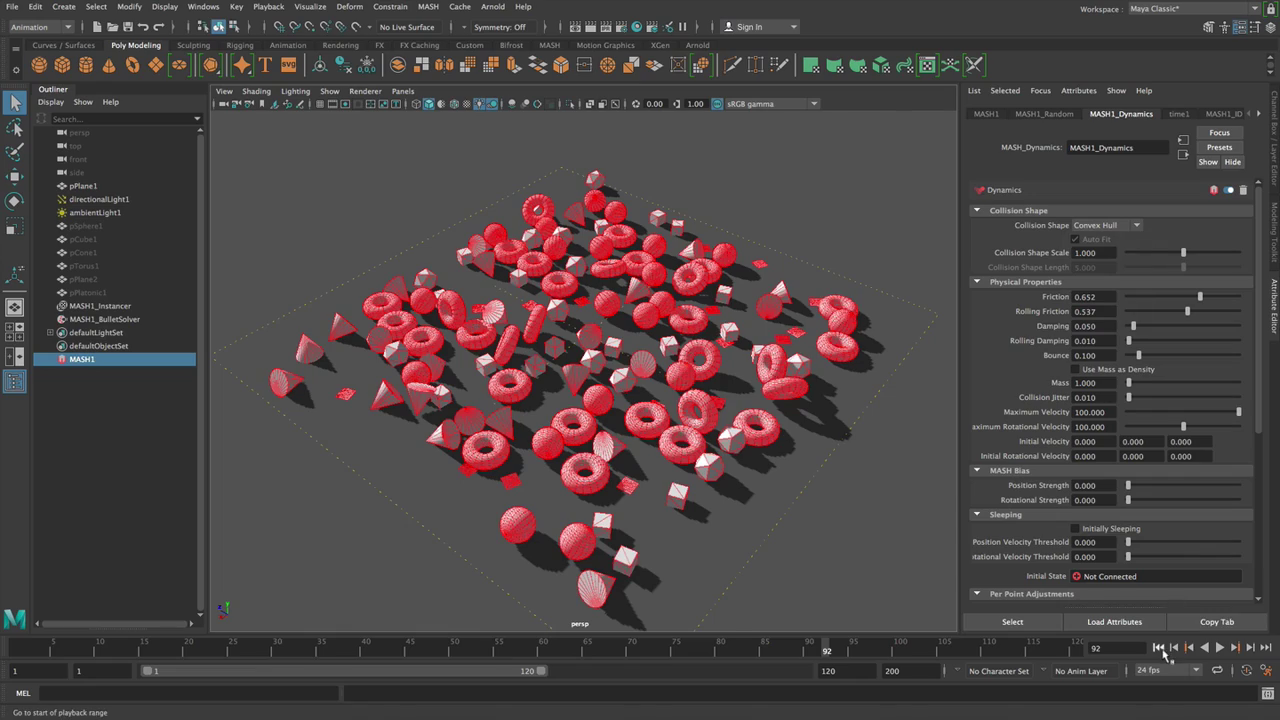
pyautogui.click(1160, 648)
pyautogui.click(1219, 648)
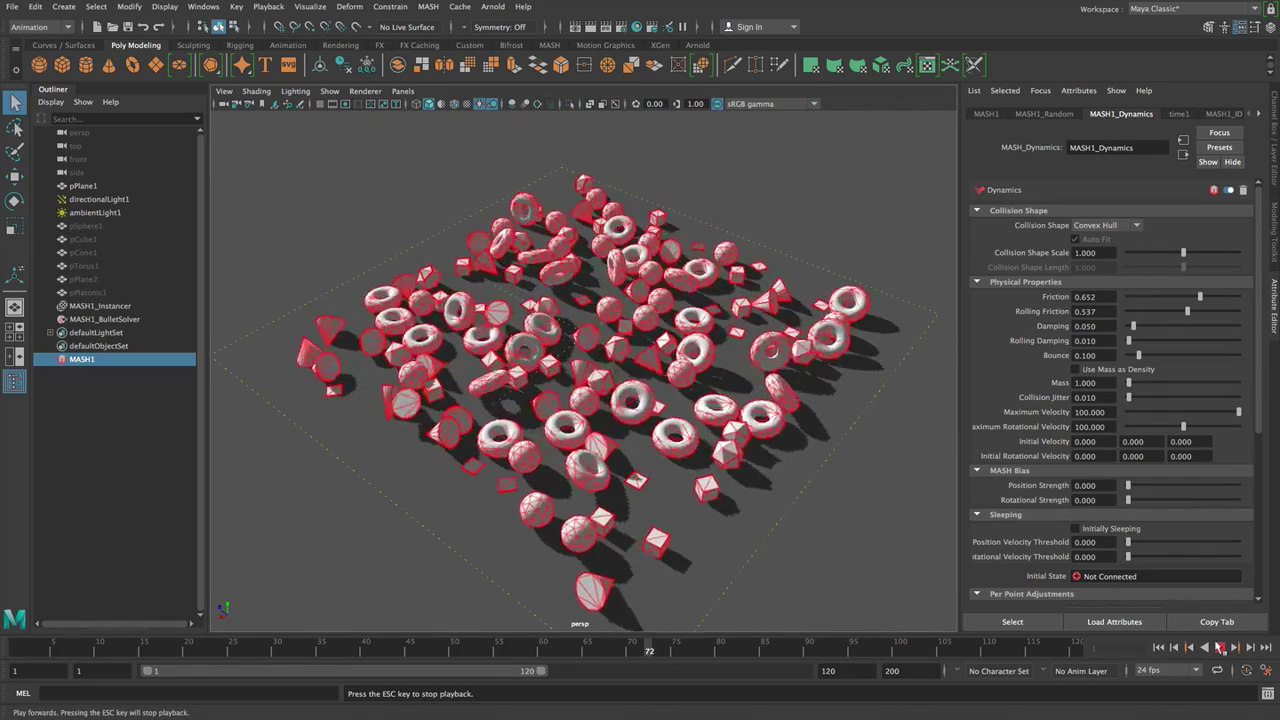
pyautogui.click(1219, 648)
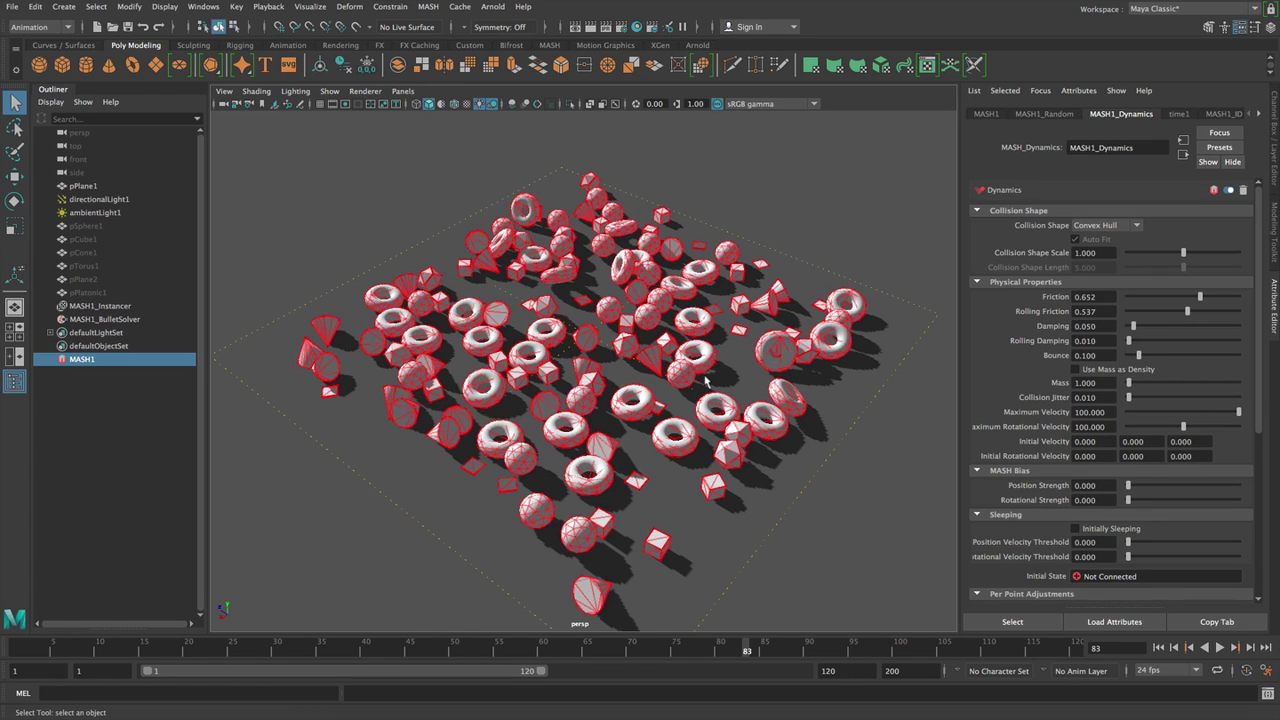
# Create a polygon cube, raise it above the scattered objects and scale it up uniformly.
pyautogui.keyDown('alt'); pyautogui.moveTo(715, 403); pyautogui.dragTo(748, 375); pyautogui.keyUp('alt')
pyautogui.click(62, 65)
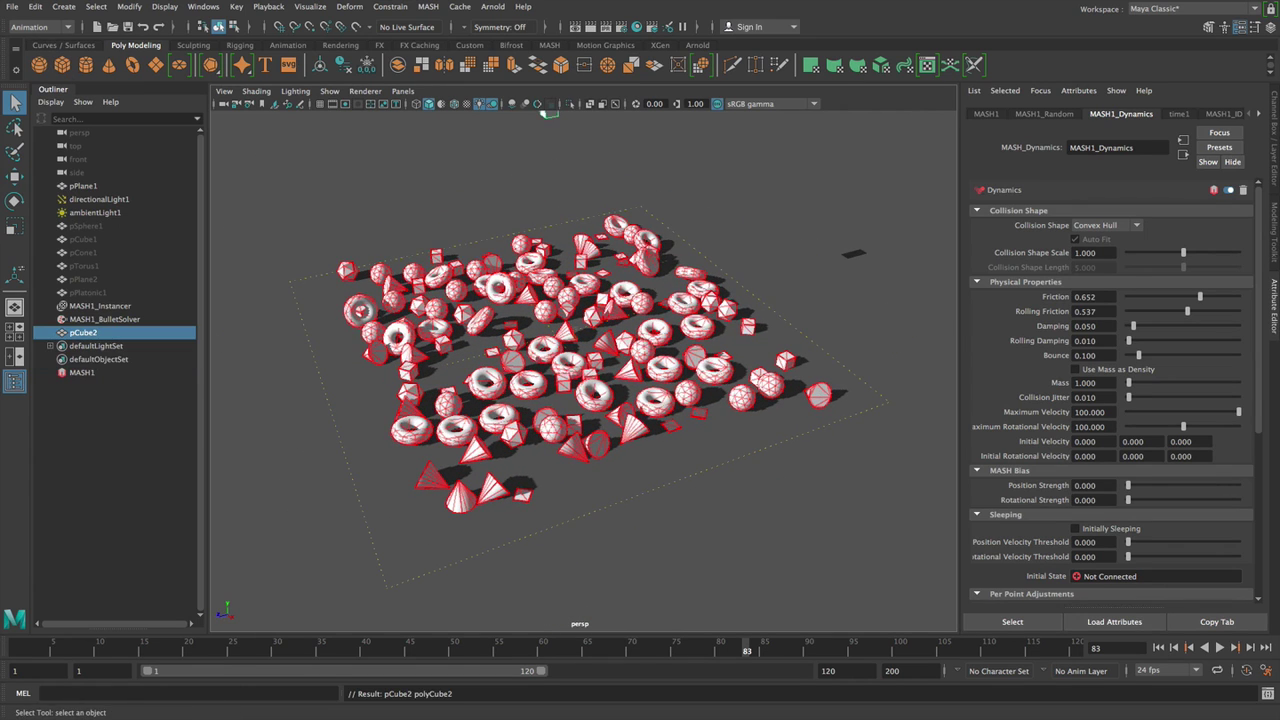
pyautogui.press('w')
pyautogui.keyDown('alt'); pyautogui.moveTo(578, 174); pyautogui.dragTo(600, 258, button='middle'); pyautogui.keyUp('alt')
pyautogui.press('r')
pyautogui.moveTo(571, 235); pyautogui.dragTo(607, 248)
pyautogui.keyDown('alt'); pyautogui.moveTo(607, 248); pyautogui.dragTo(634, 282, button='right'); pyautogui.keyUp('alt')
pyautogui.press('r')
# Set the new cube's Subdivisions Width and Subdivisions Height to 3.
pyautogui.click(1102, 114)
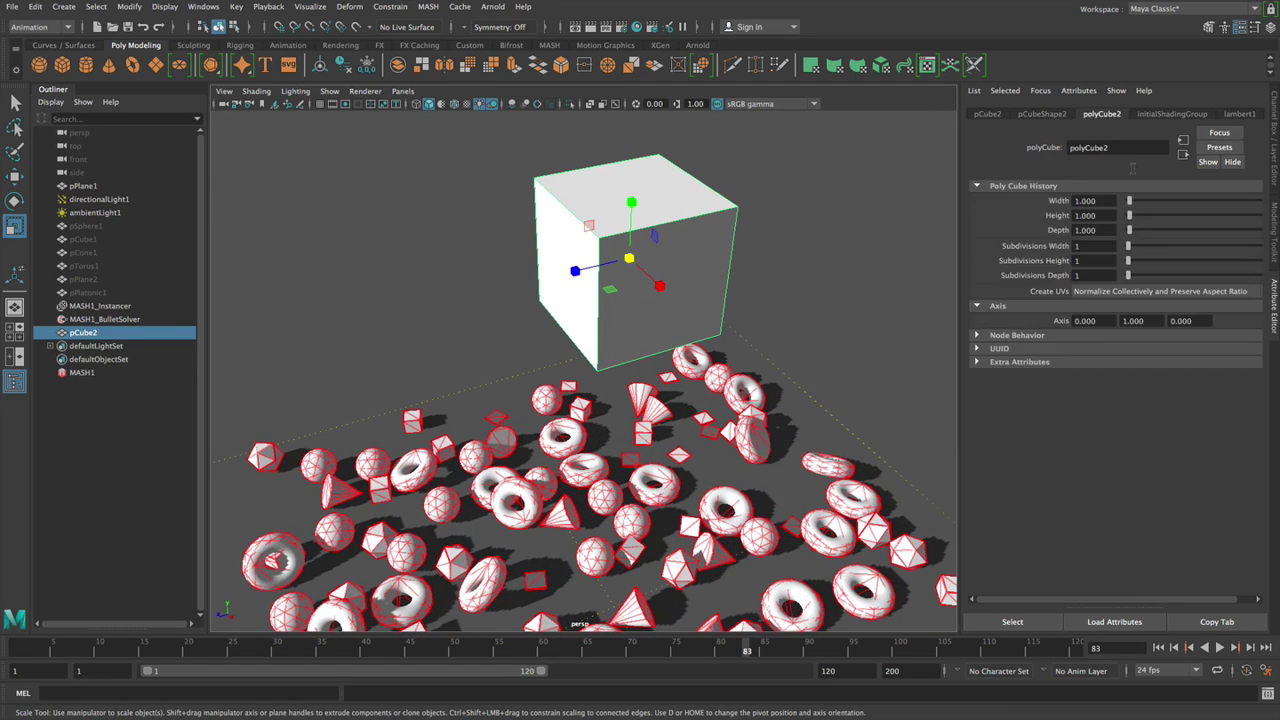
pyautogui.moveTo(1149, 249); pyautogui.dragTo(1145, 249)
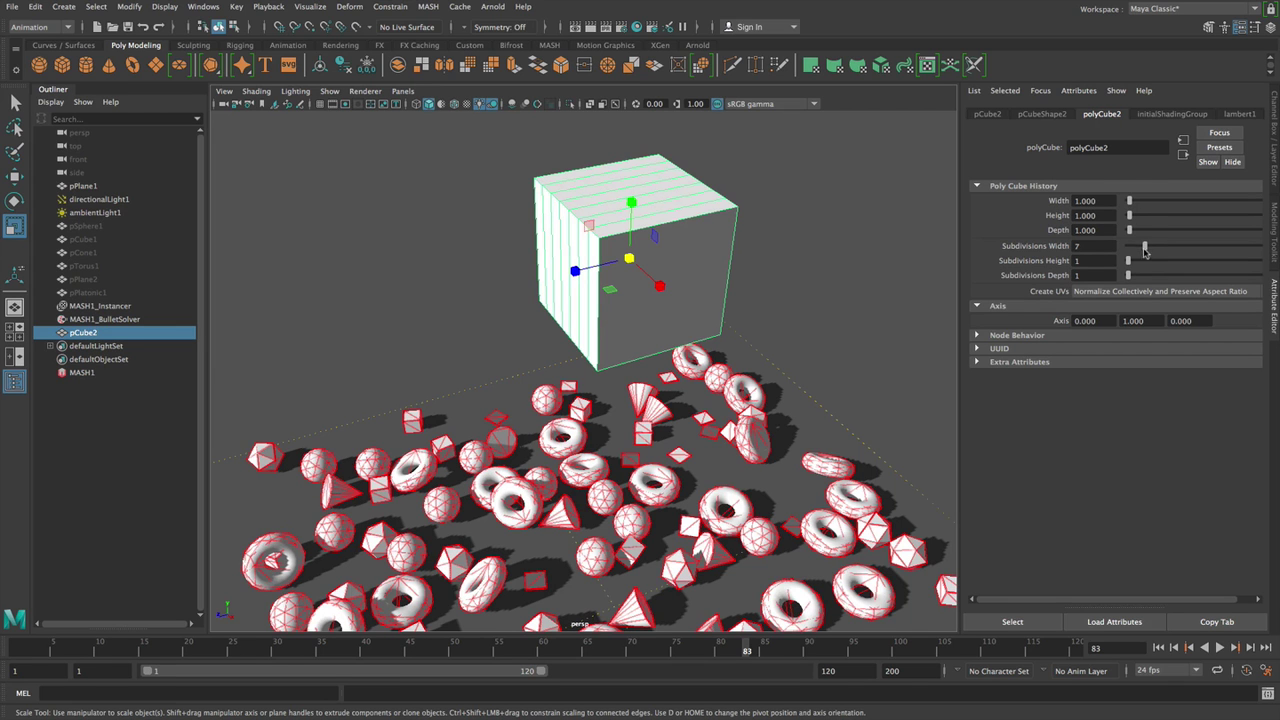
pyautogui.click(1146, 260)
pyautogui.keyDown('alt'); pyautogui.moveTo(663, 295); pyautogui.dragTo(836, 305); pyautogui.keyUp('alt')
pyautogui.moveTo(1148, 249)
pyautogui.mouseDown()
pyautogui.moveTo(1133, 246)
pyautogui.moveTo(1134, 262)
pyautogui.mouseUp()
# Extrude the cube's centre front face inward to form a square recess, and return to object selection.
pyautogui.moveTo(692, 302); pyautogui.dragTo(693, 340, button='right')
pyautogui.click(683, 280)
pyautogui.click(46, 27)
pyautogui.click(40, 29)
pyautogui.click(280, 7)
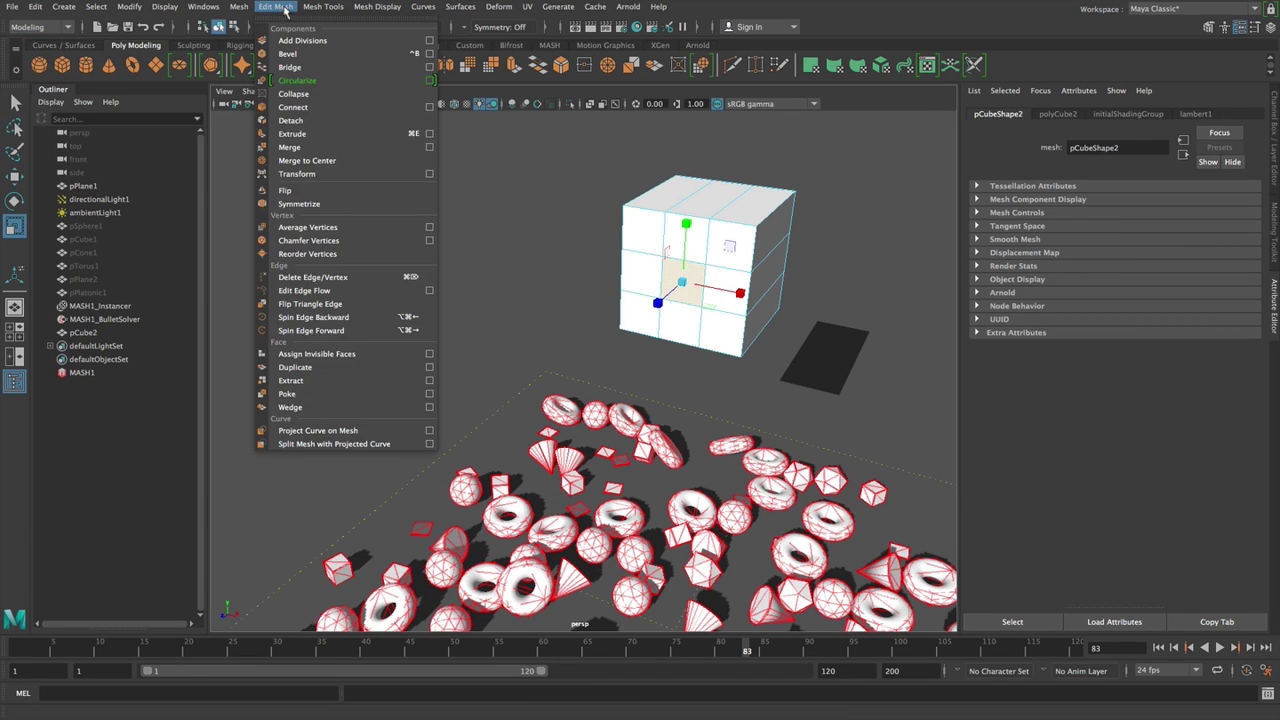
pyautogui.click(297, 133)
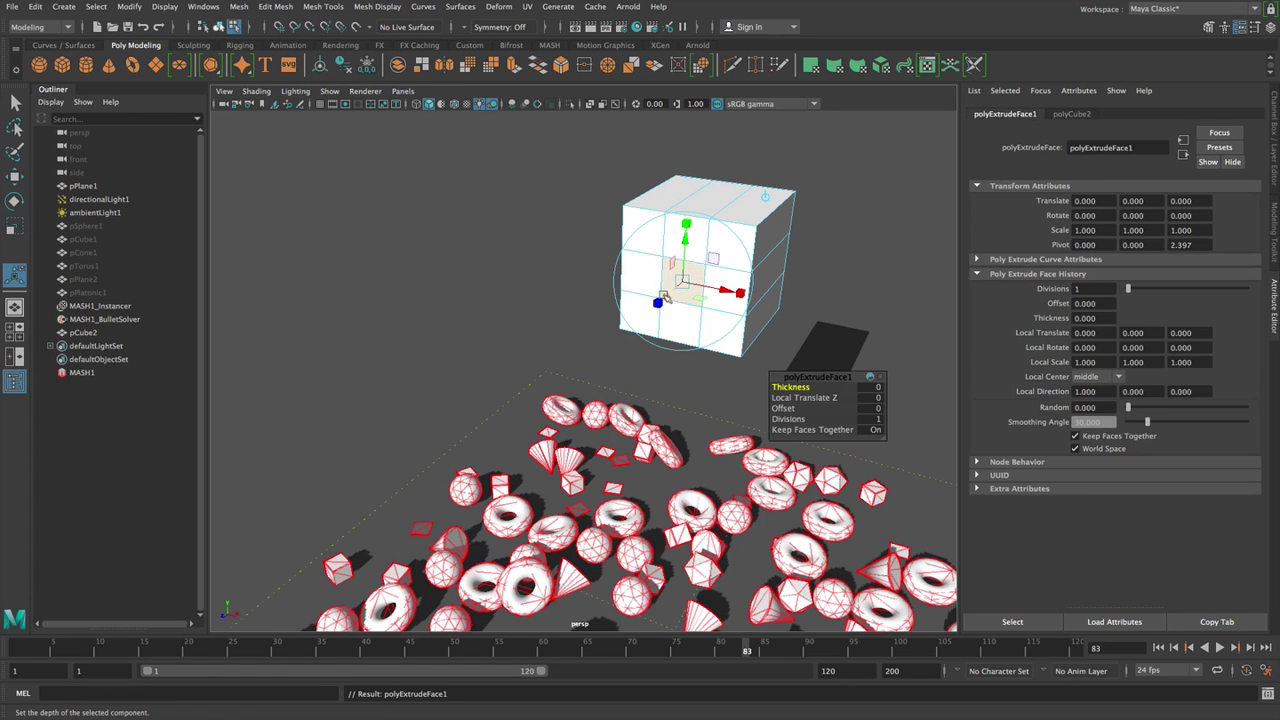
pyautogui.moveTo(664, 298); pyautogui.dragTo(678, 269)
pyautogui.moveTo(677, 268); pyautogui.dragTo(737, 247, button='right')
pyautogui.click(797, 227)
pyautogui.click(775, 261)
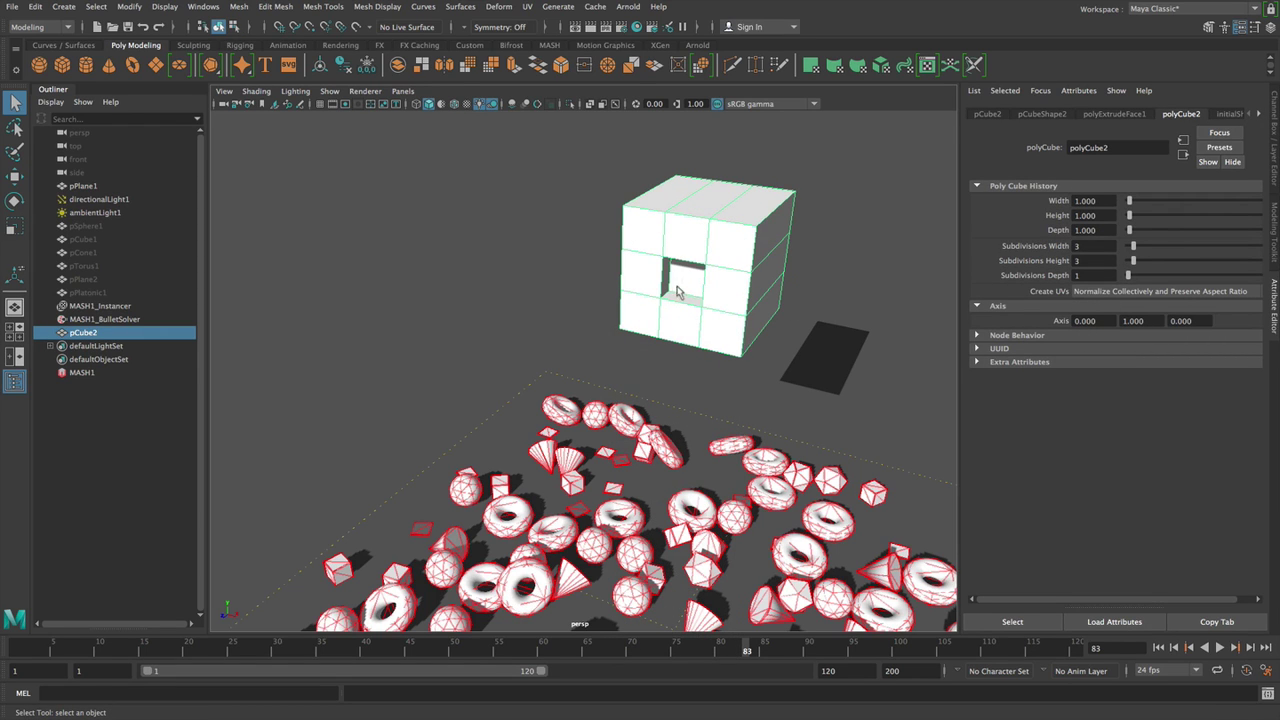
# Examine the cube's square recess and its surrounding faces from several angles as an example of a concave shape.
pyautogui.keyDown('alt'); pyautogui.moveTo(677, 276); pyautogui.dragTo(724, 297, button='right'); pyautogui.keyUp('alt')
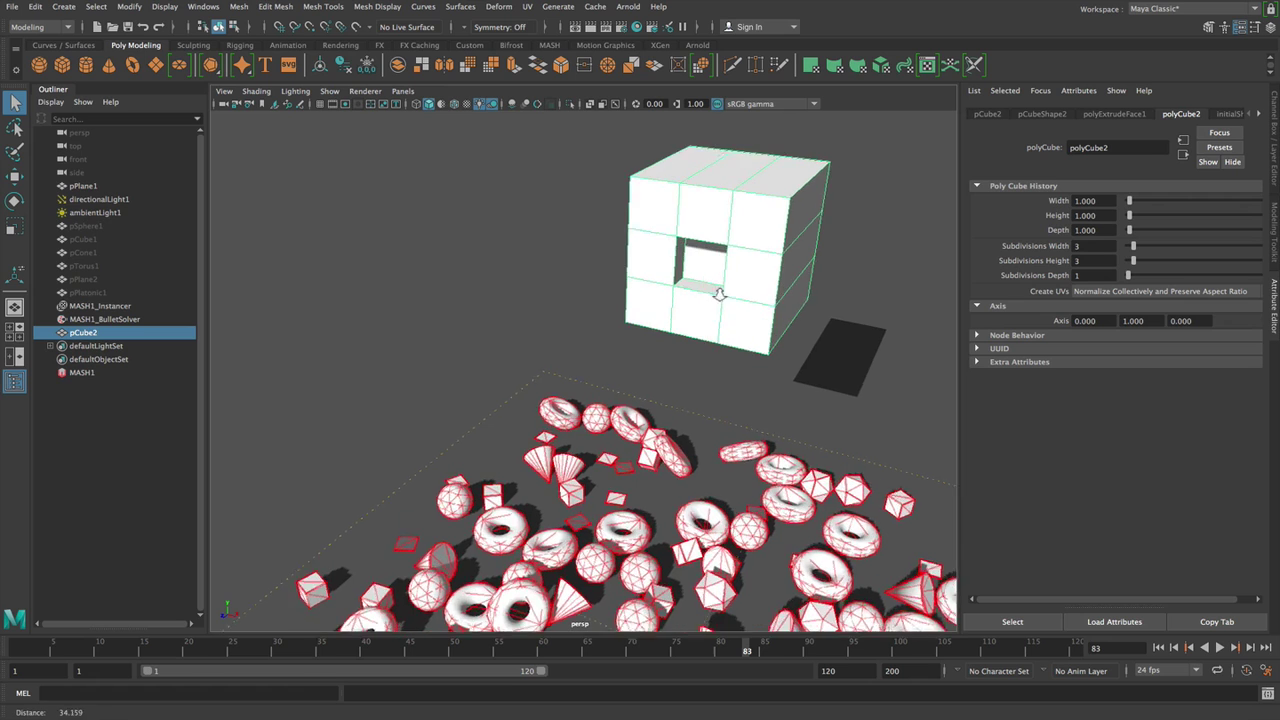
pyautogui.keyDown('alt'); pyautogui.moveTo(724, 297); pyautogui.dragTo(680, 343, button='middle'); pyautogui.keyUp('alt')
pyautogui.keyDown('alt'); pyautogui.moveTo(680, 343); pyautogui.dragTo(728, 350, button='right'); pyautogui.keyUp('alt')
pyautogui.keyDown('alt'); pyautogui.moveTo(728, 350); pyautogui.dragTo(691, 360); pyautogui.keyUp('alt')
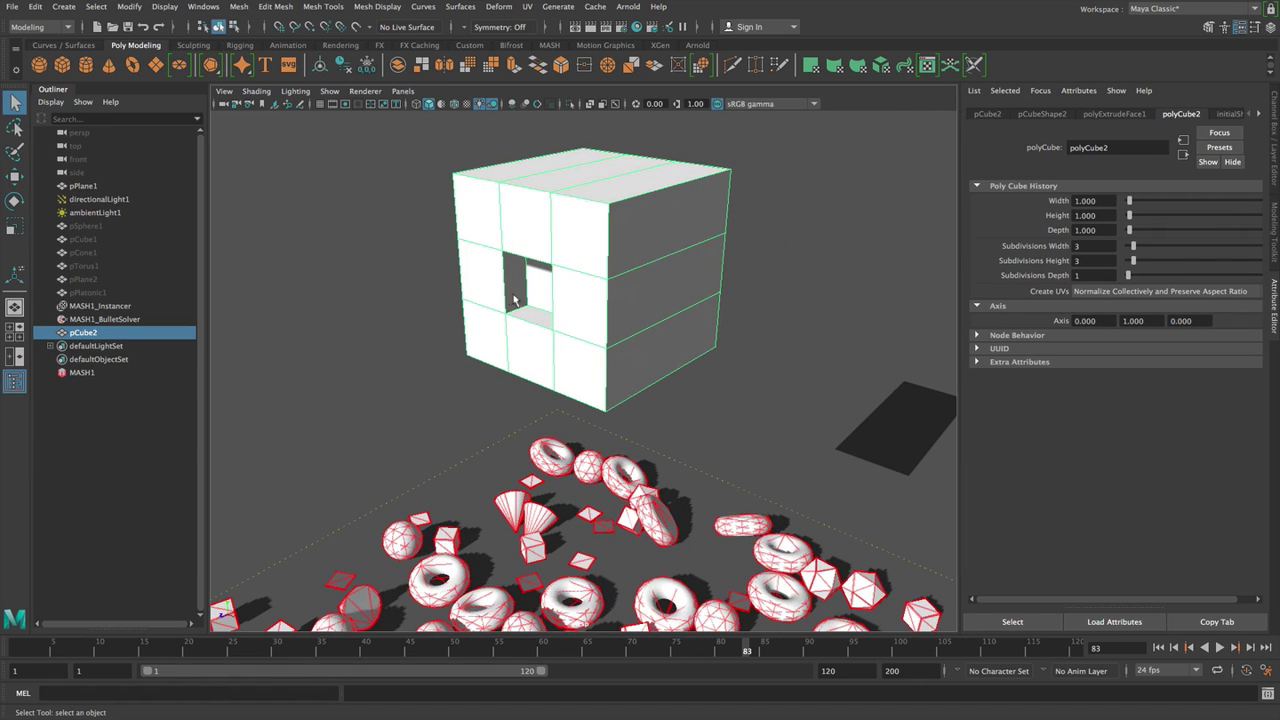
pyautogui.keyDown('alt'); pyautogui.moveTo(540, 297); pyautogui.dragTo(576, 306, button='right'); pyautogui.keyUp('alt')
pyautogui.keyDown('alt'); pyautogui.moveTo(517, 281); pyautogui.dragTo(569, 254); pyautogui.keyUp('alt')
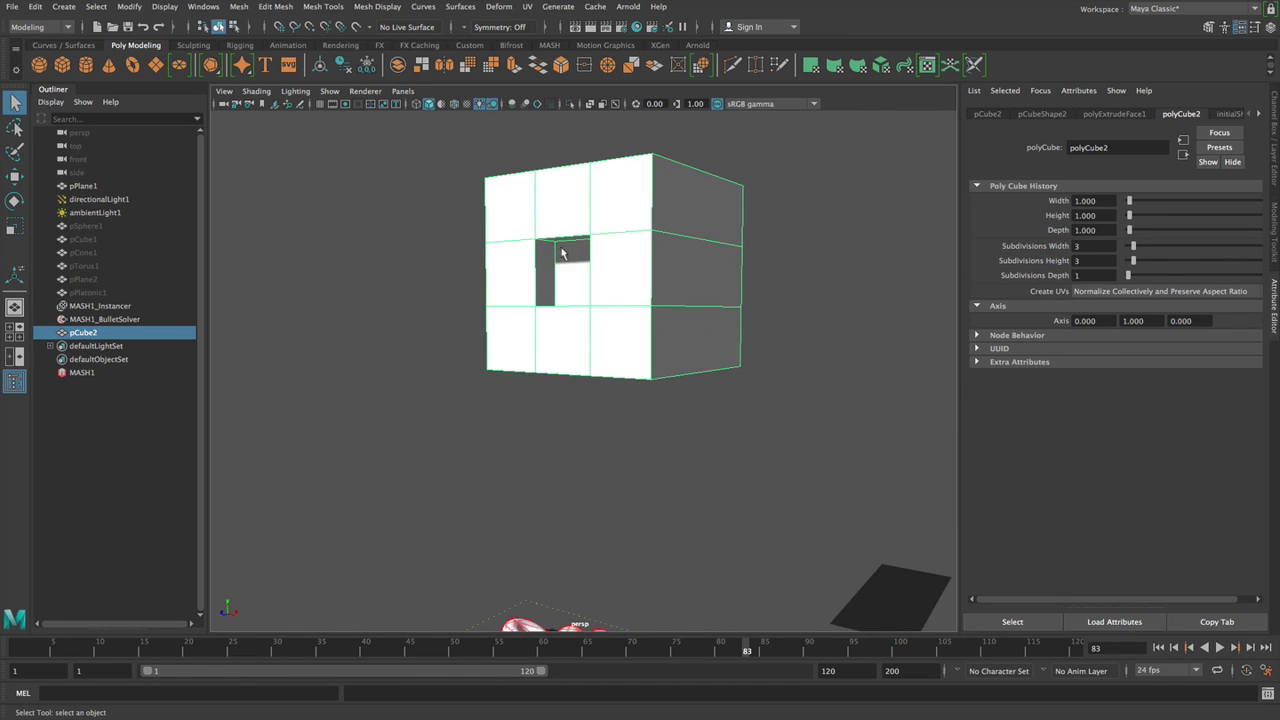
pyautogui.click(472, 281)
pyautogui.click(573, 292)
pyautogui.click(482, 245)
pyautogui.click(590, 229)
# Bring the scattered objects back into view and delete the recessed cube.
pyautogui.keyDown('alt'); pyautogui.moveTo(579, 284); pyautogui.dragTo(533, 374); pyautogui.keyUp('alt')
pyautogui.keyDown('alt'); pyautogui.moveTo(534, 375); pyautogui.dragTo(572, 292, button='middle'); pyautogui.keyUp('alt')
pyautogui.keyDown('alt'); pyautogui.moveTo(591, 340); pyautogui.dragTo(556, 328, button='right'); pyautogui.keyUp('alt')
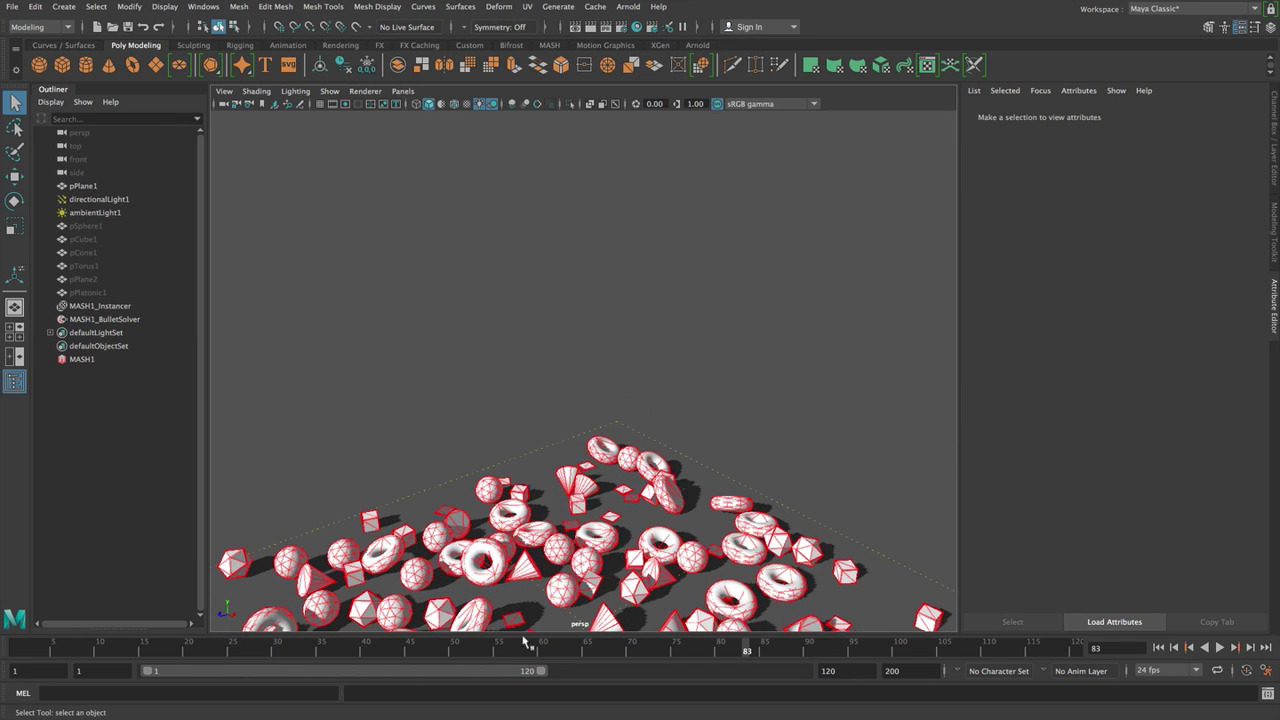